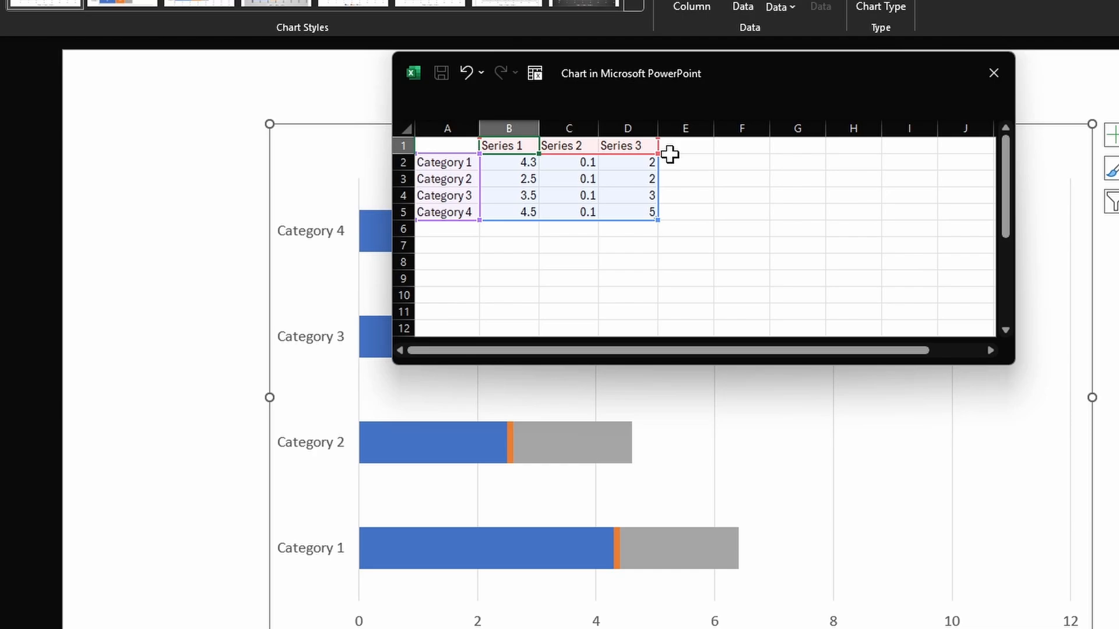
Rename the three series headers in the chart data sheet to Target, Target and Actual.
type("T")
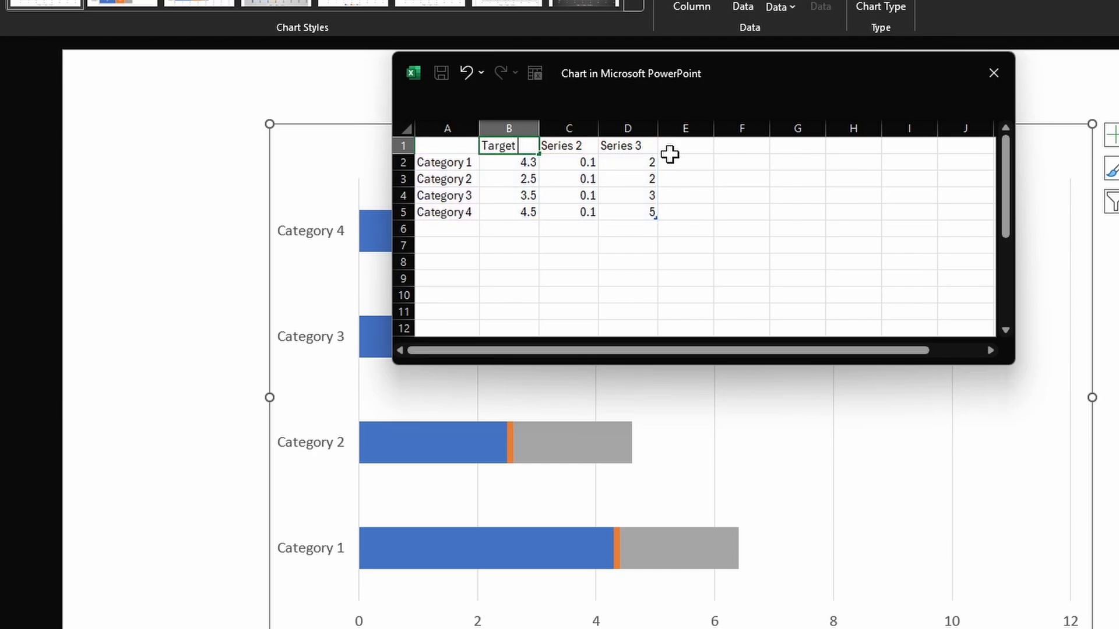
type("arget")
key("Tab")
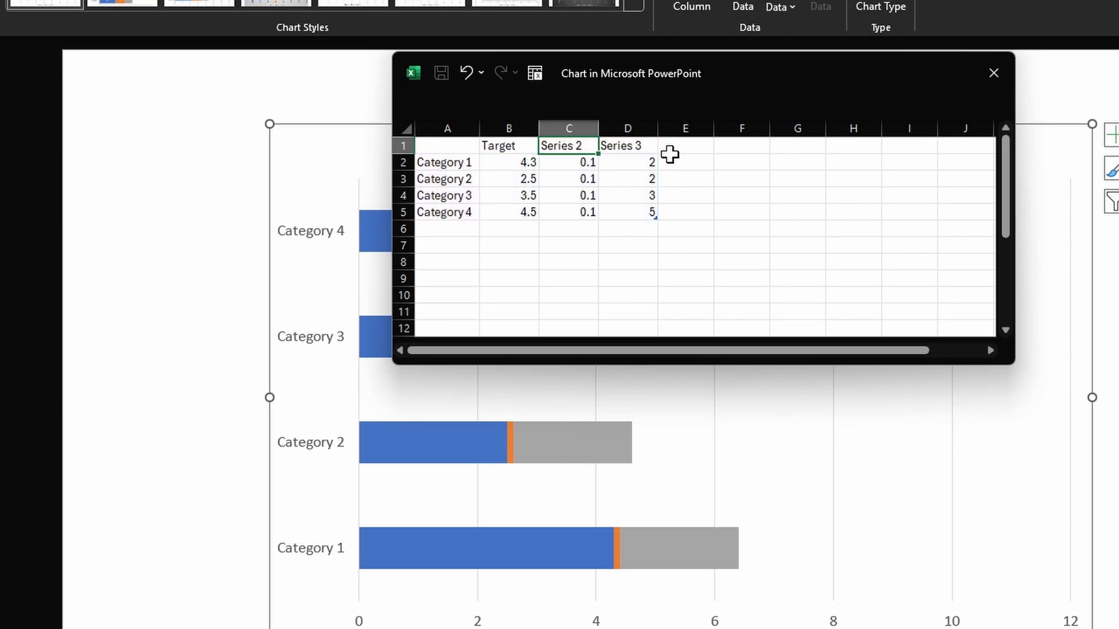
type("Target")
key("Tab")
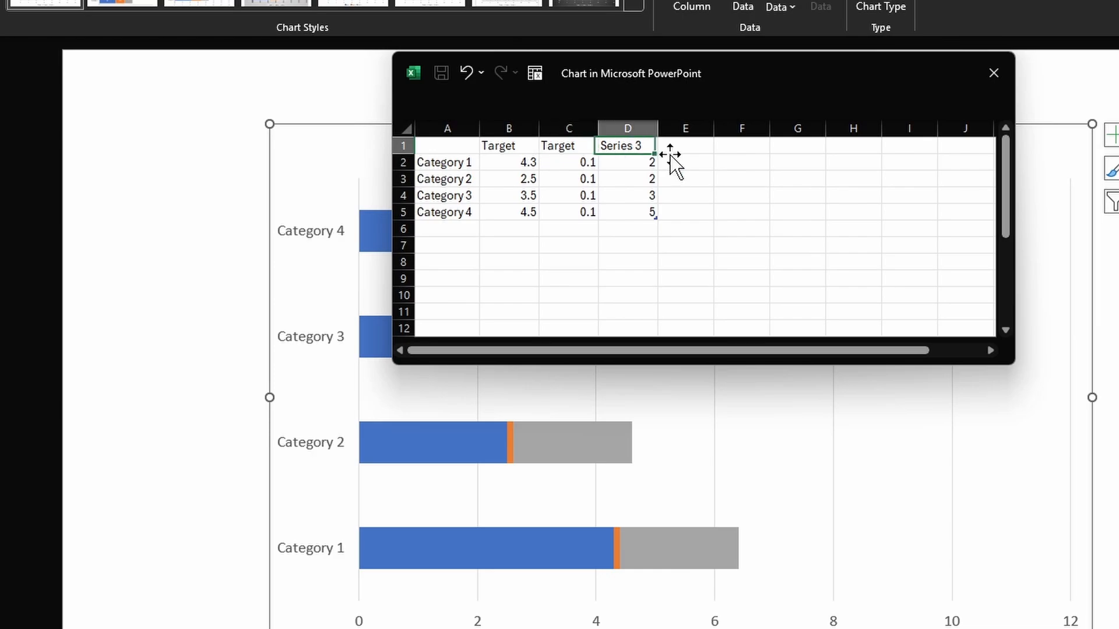
type("Actu")
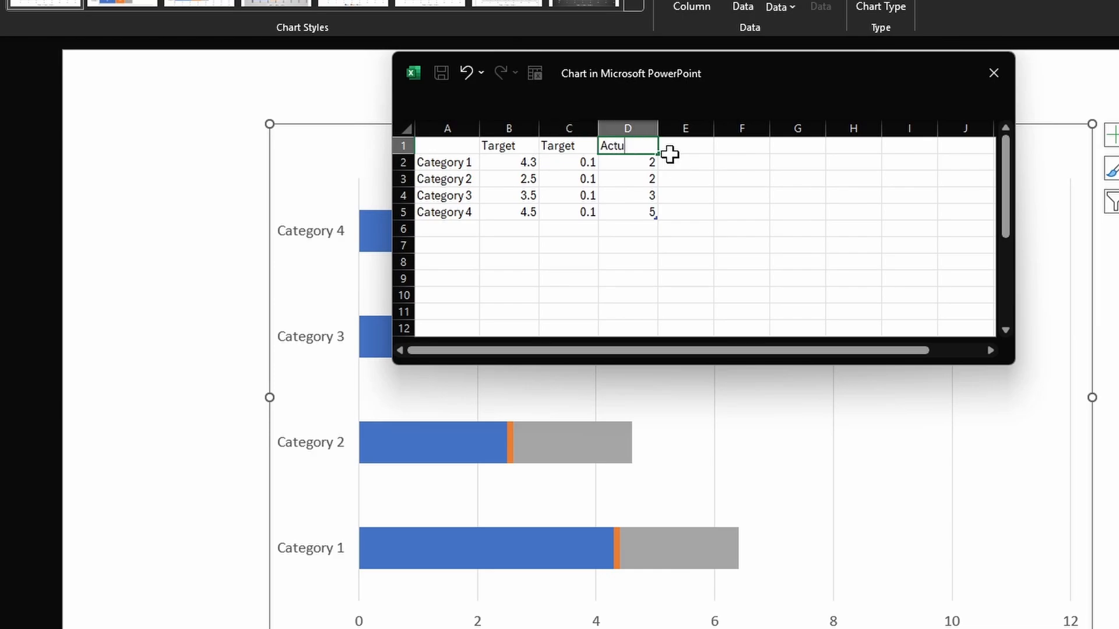
type("al")
key("Return")
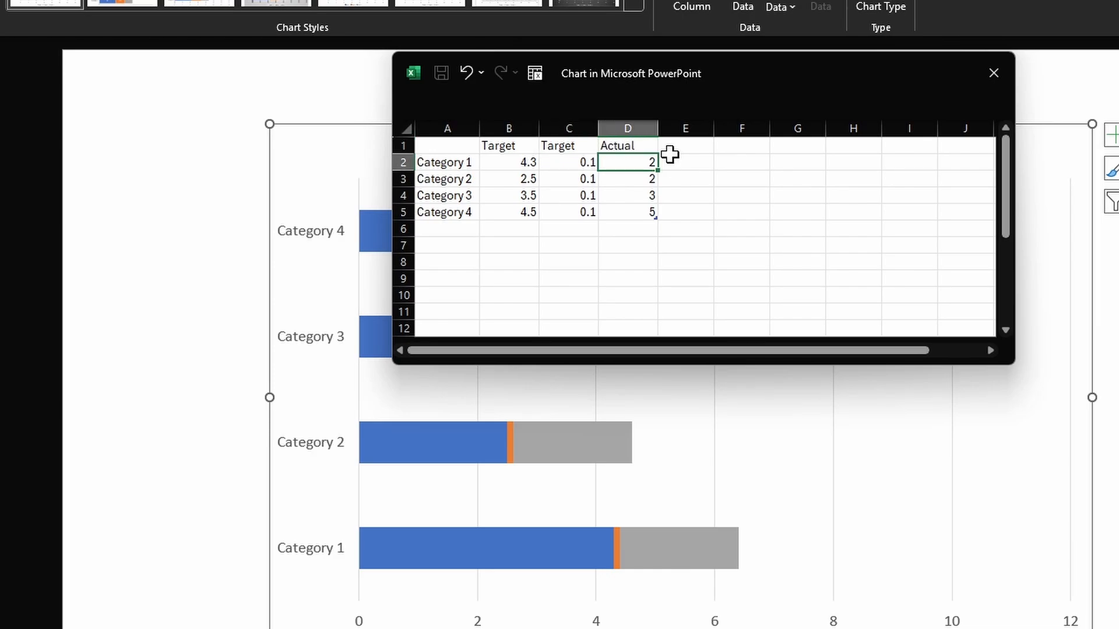
Fill cells C1:C5, the second Target column, with dark grey and close the chart data sheet.
key("Left")
key("Left")
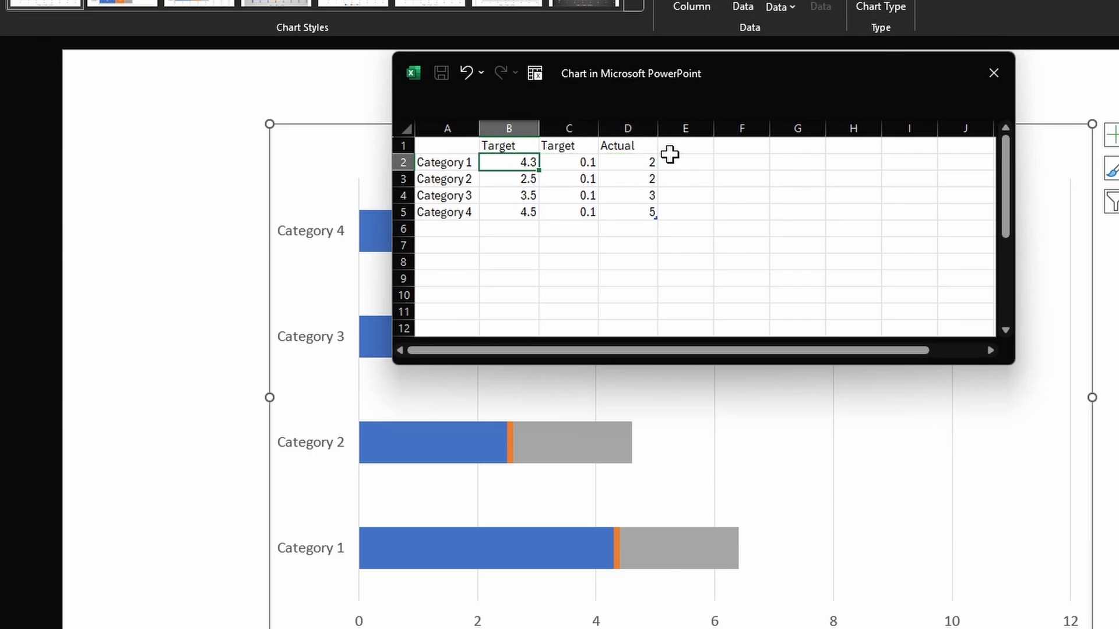
left_click_drag(574, 163, 577, 212)
key("ctrl+1")
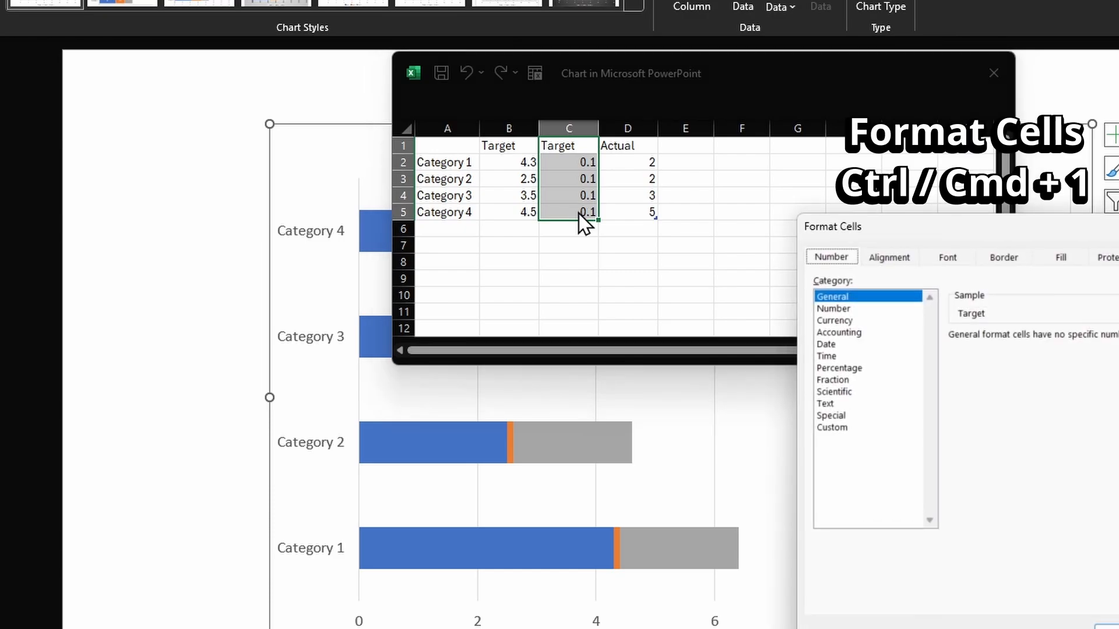
left_click(1059, 257)
left_click(878, 322)
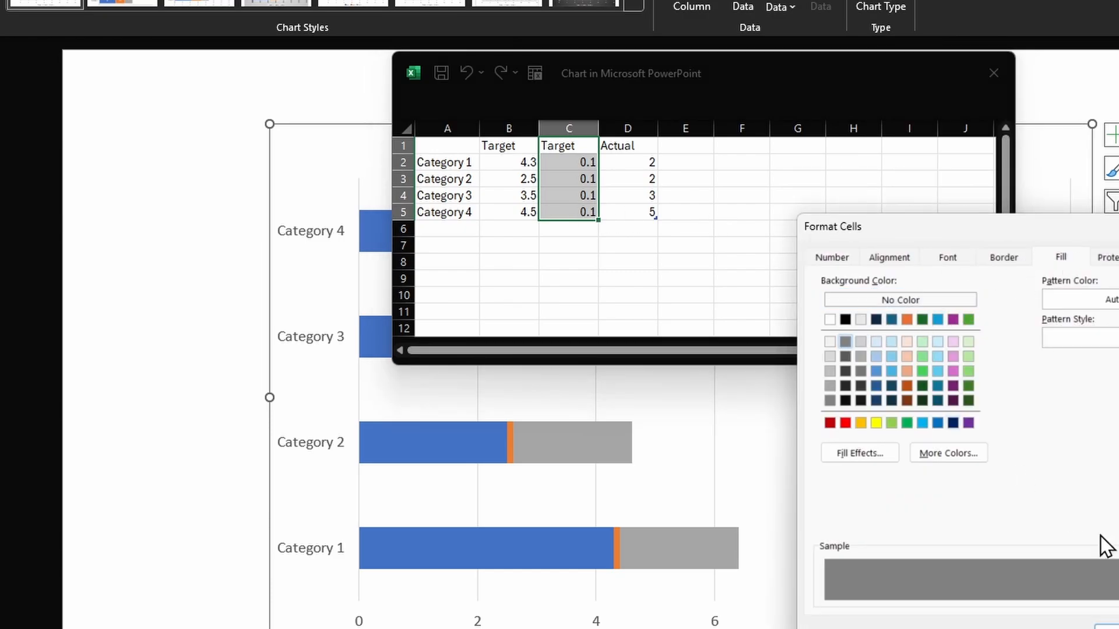
left_click(1108, 628)
left_click(722, 210)
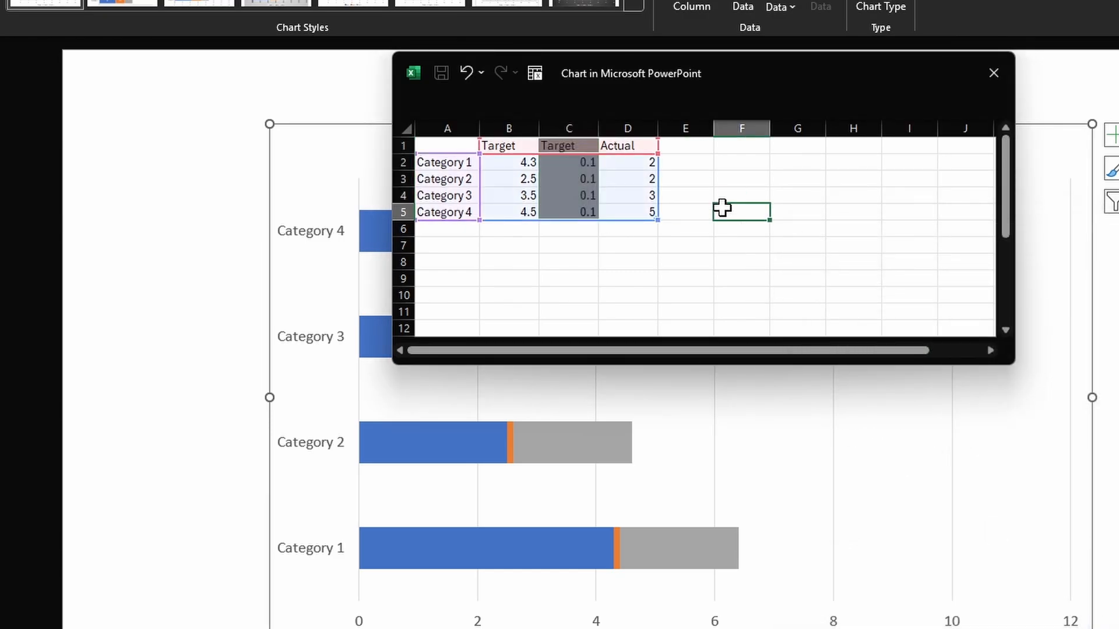
left_click(981, 72)
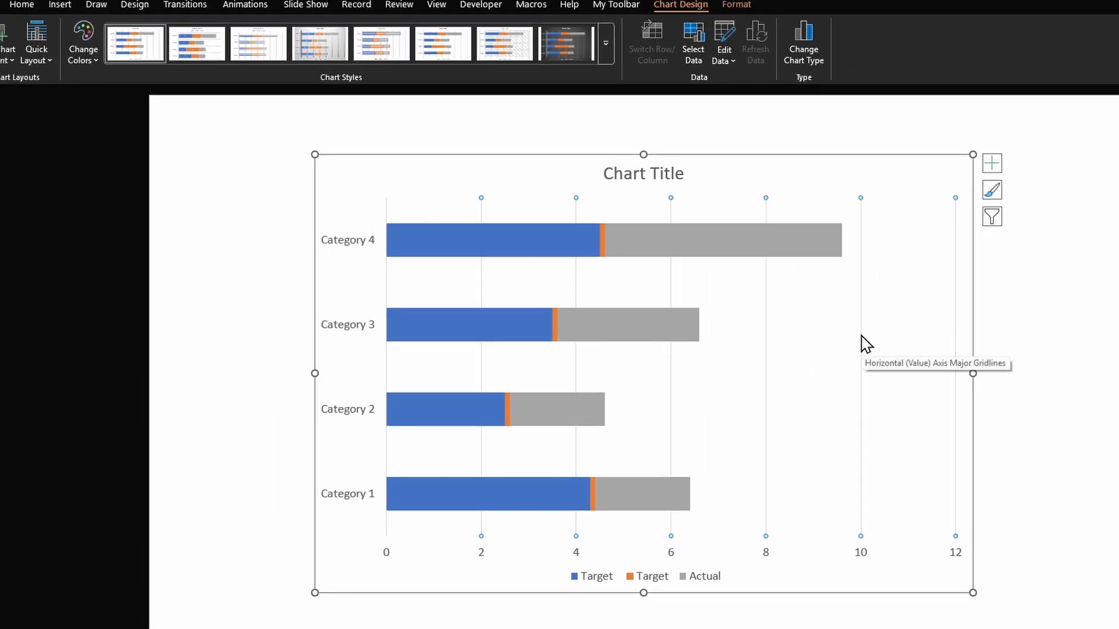
Replace the chart title text with "Sales Performance (in millions)".
double_click(657, 171)
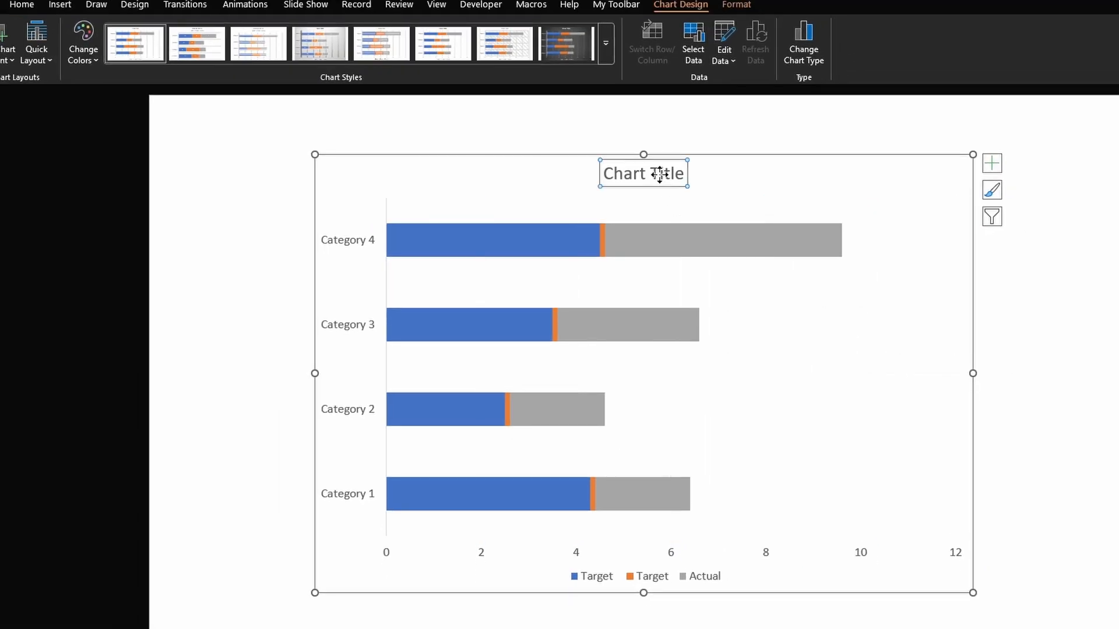
triple_click(559, 177)
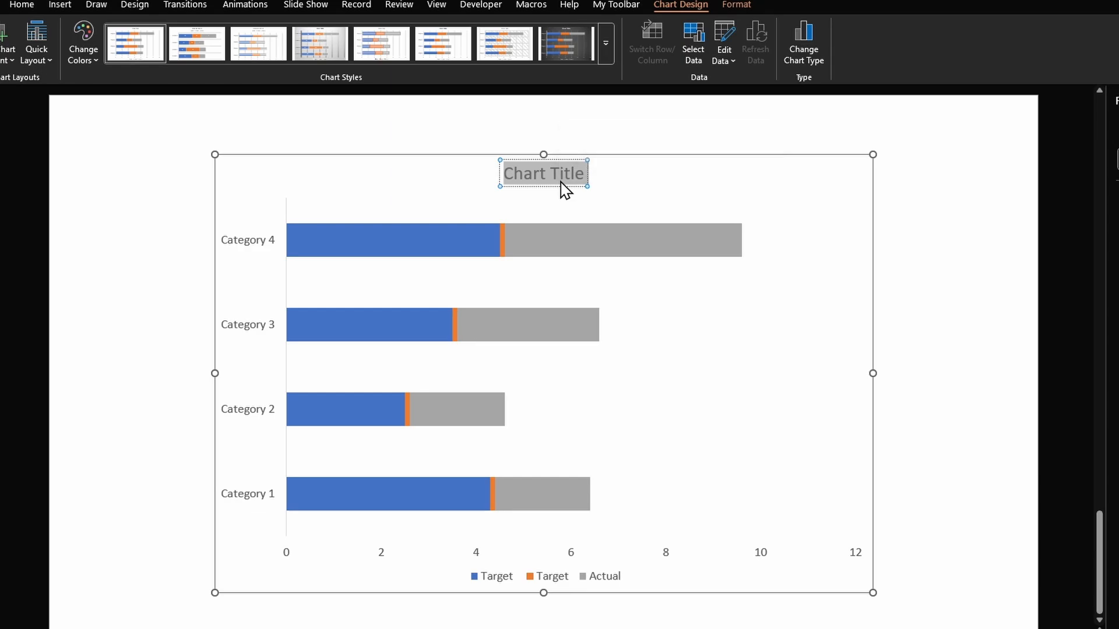
type("Sales Per")
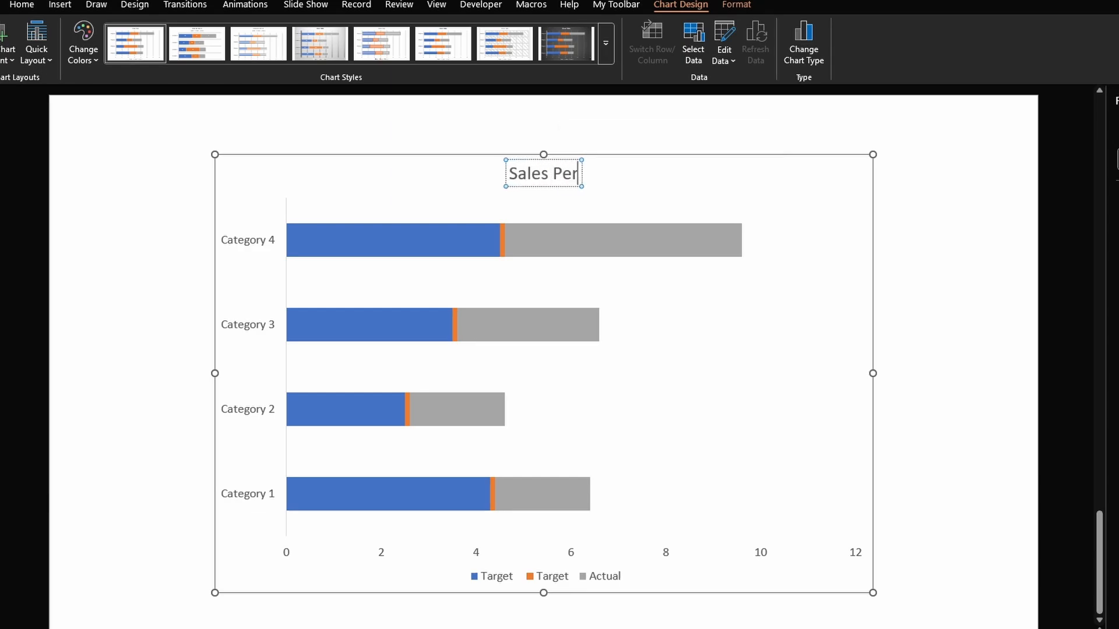
type("formance")
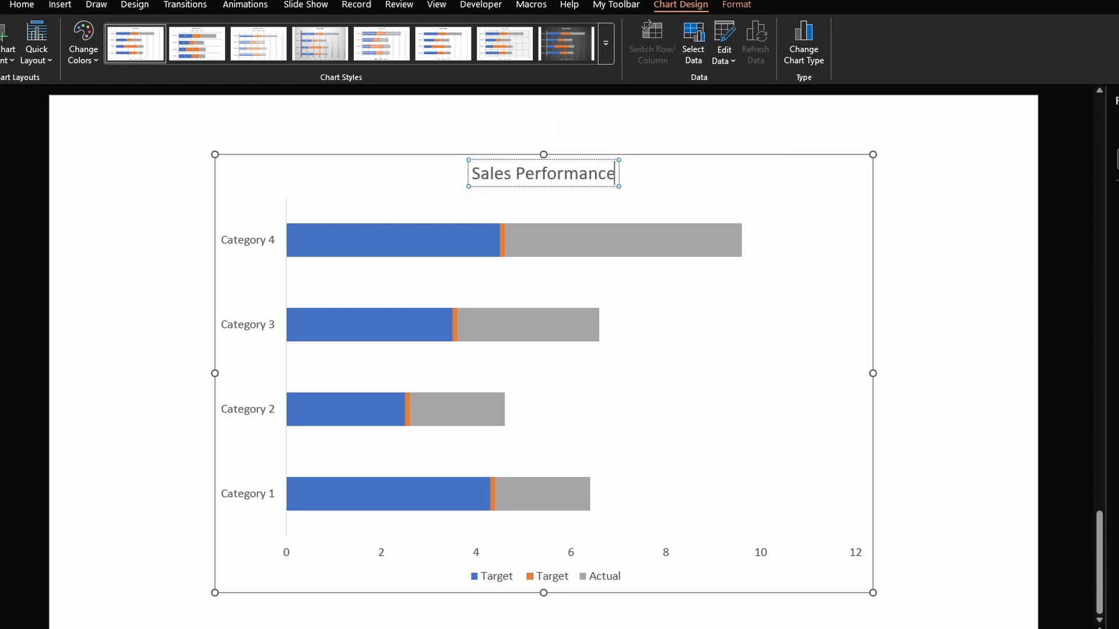
type(" (in m")
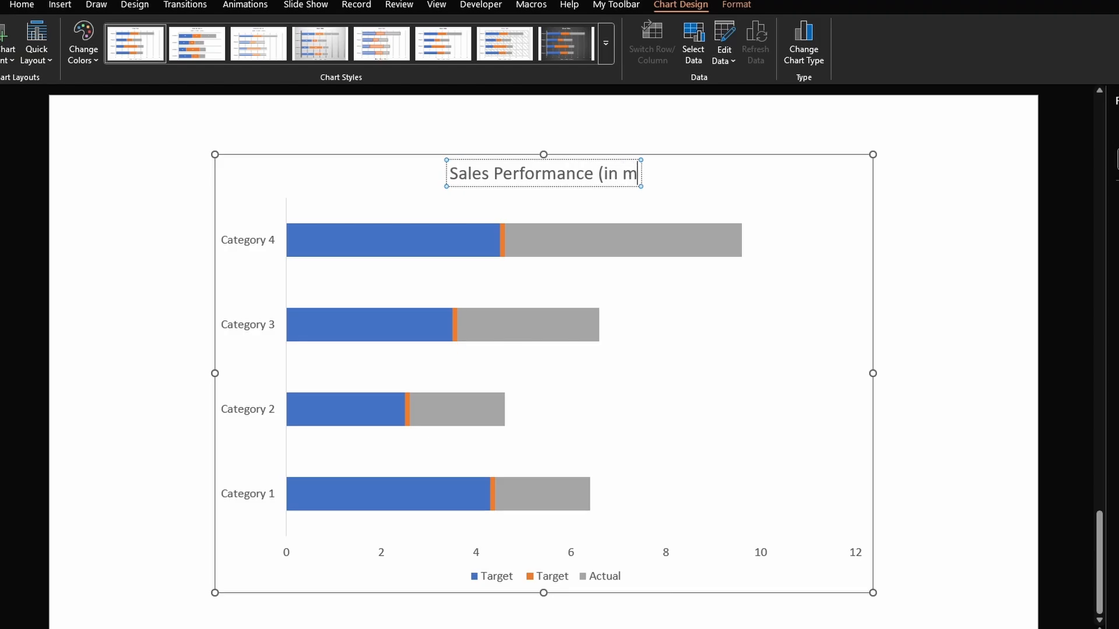
type("illions)")
Make only the words "Sales Performance" in the chart title bold and deselect the chart.
key("Home")
key("ctrl+shift+Right")
key("ctrl+shift+Right")
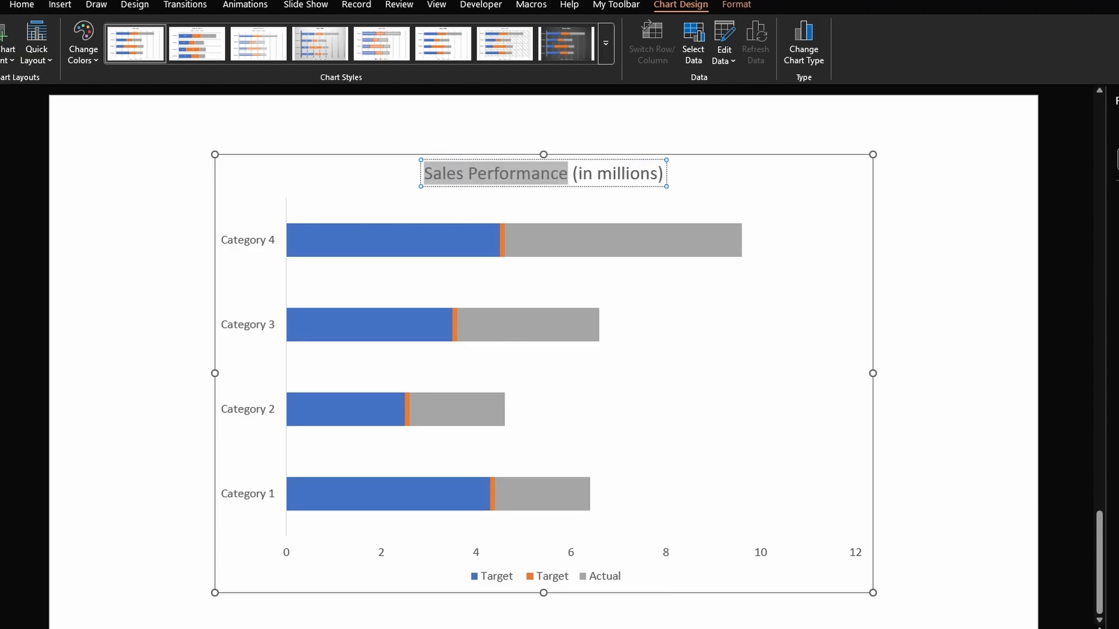
key("ctrl+b")
key("Escape")
key("Escape")
key("Escape")
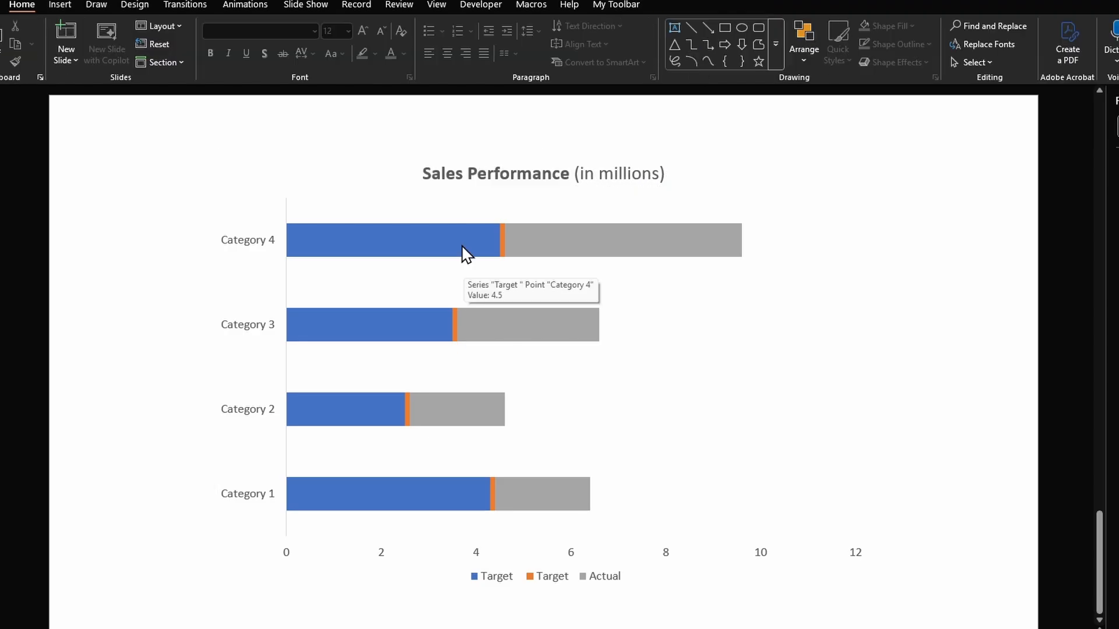
Set the blue Target series to No Fill.
left_click(465, 254)
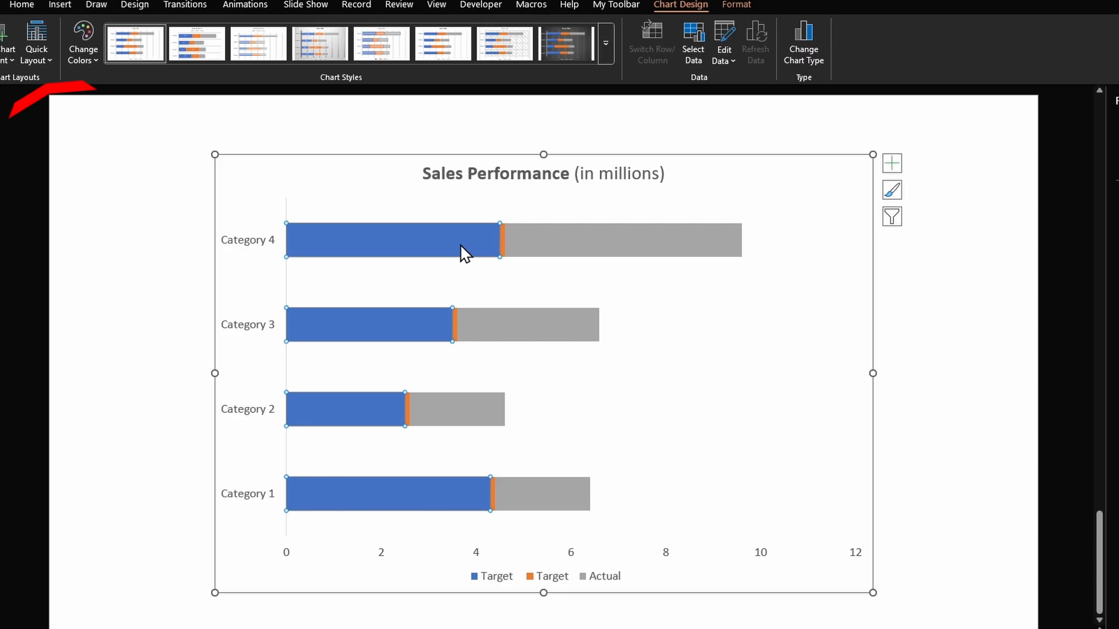
left_click(912, 26)
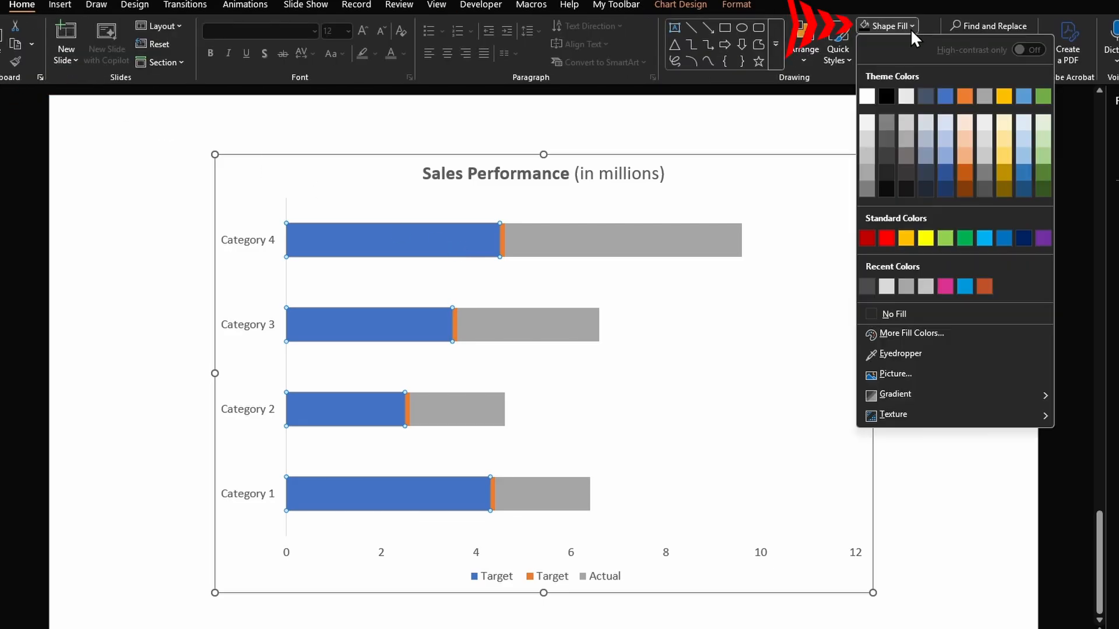
left_click(911, 315)
Plot the grey Actual series on the secondary axis and set its gap width to 400%.
left_click(658, 255)
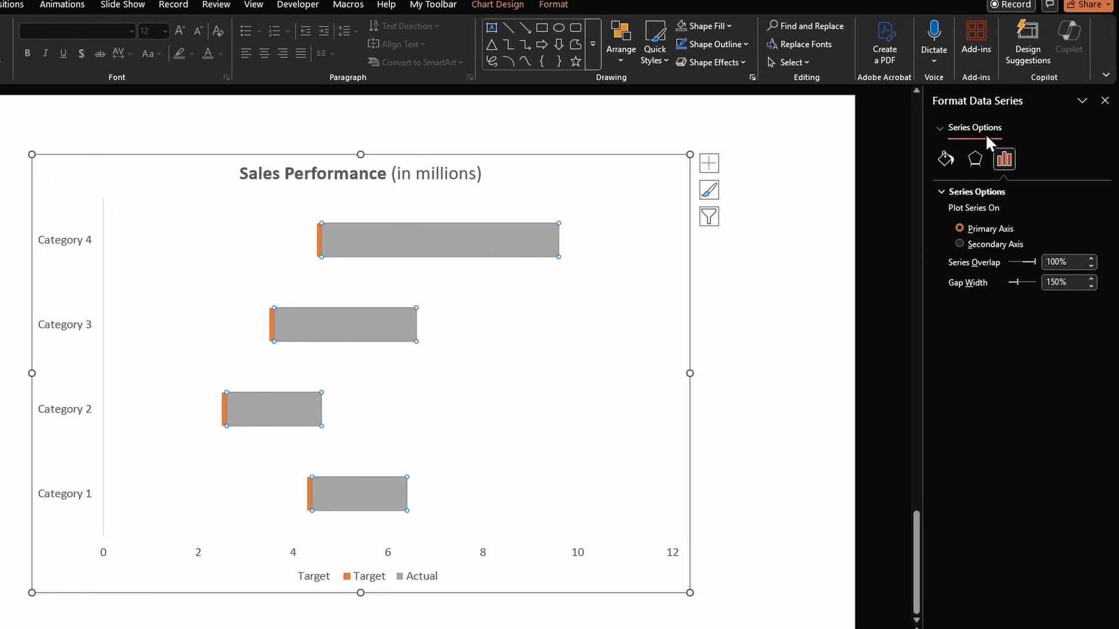
left_click(1008, 162)
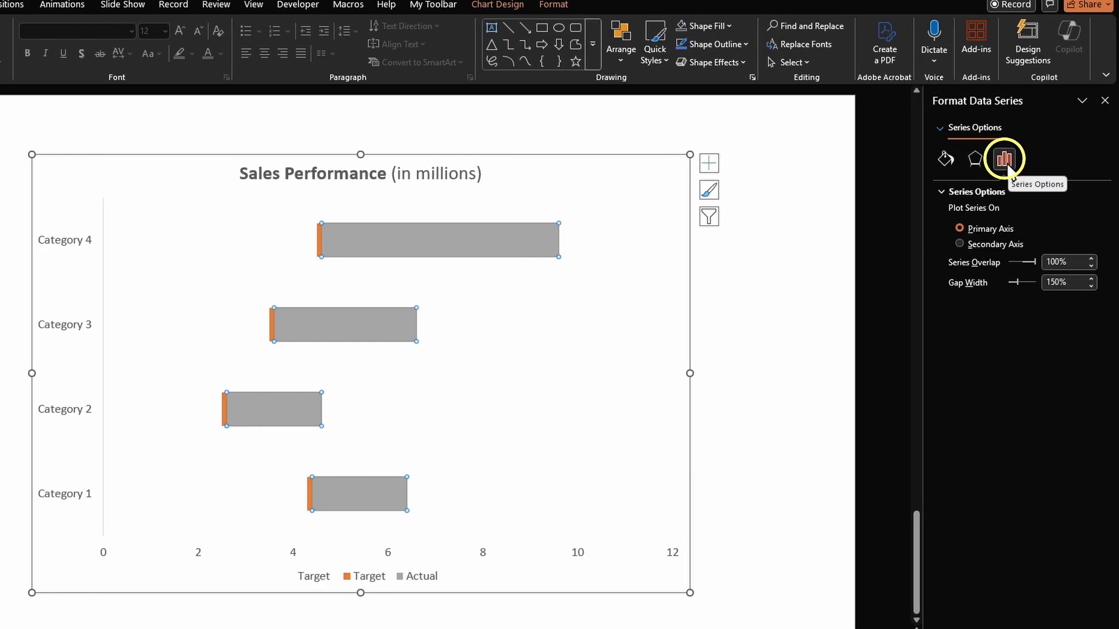
left_click(984, 247)
left_click_drag(1062, 284, 1040, 282)
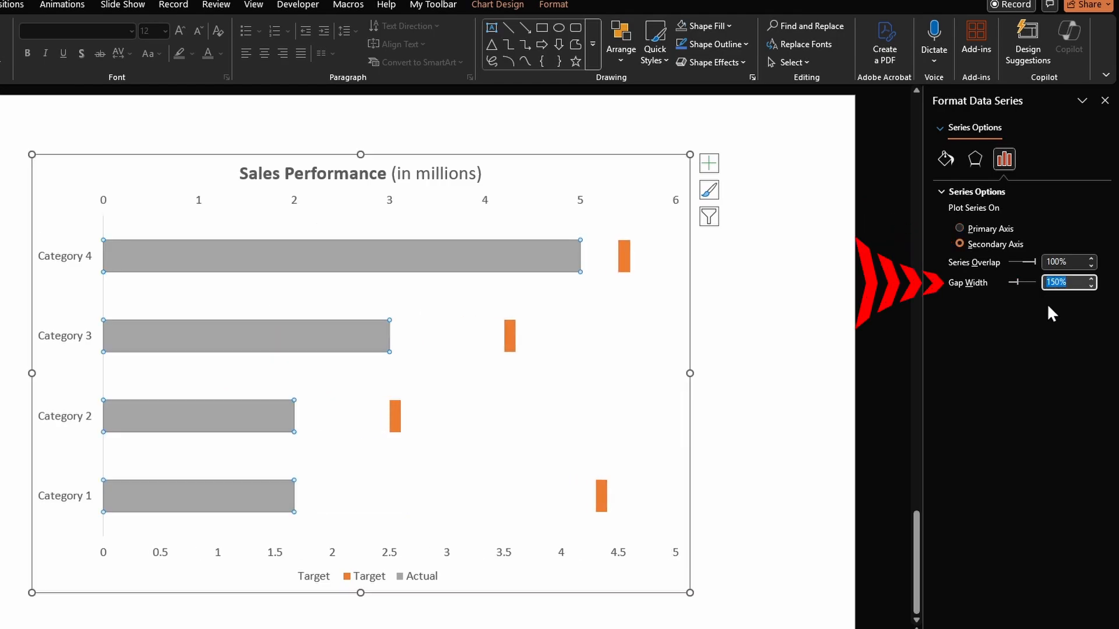
type("400")
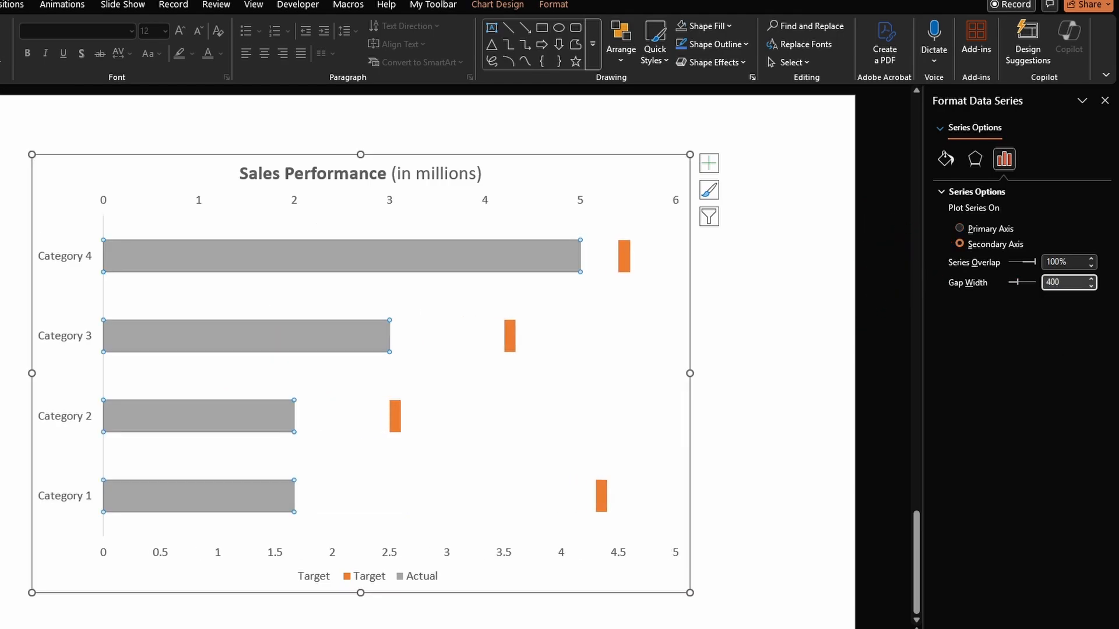
key("Tab")
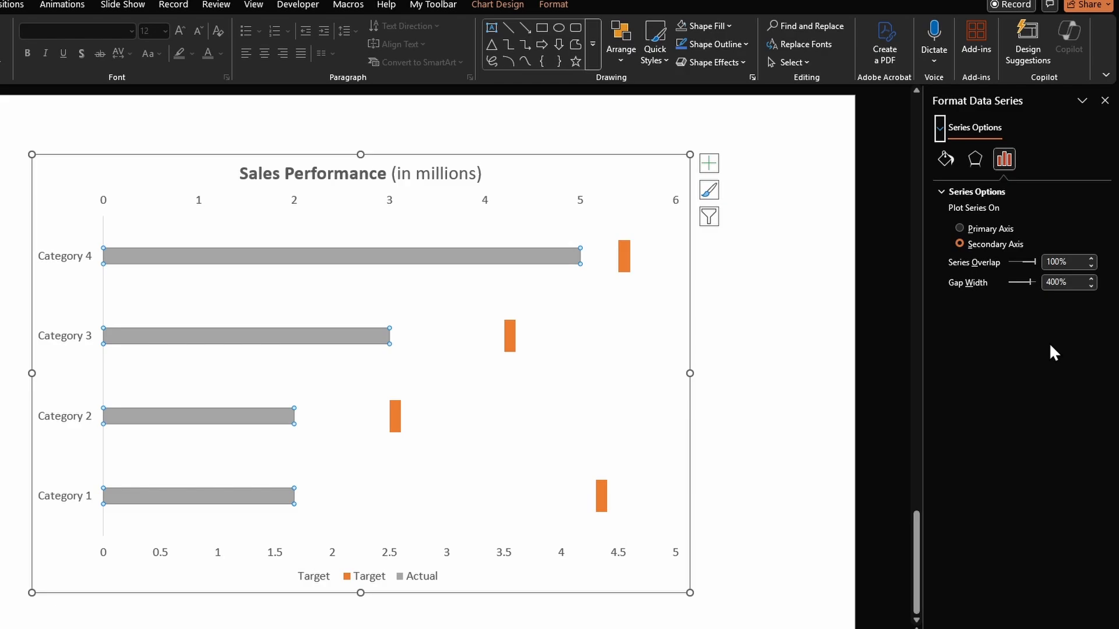
Give the Actual series a solid black fill with 40% transparency.
left_click(954, 164)
left_click(981, 228)
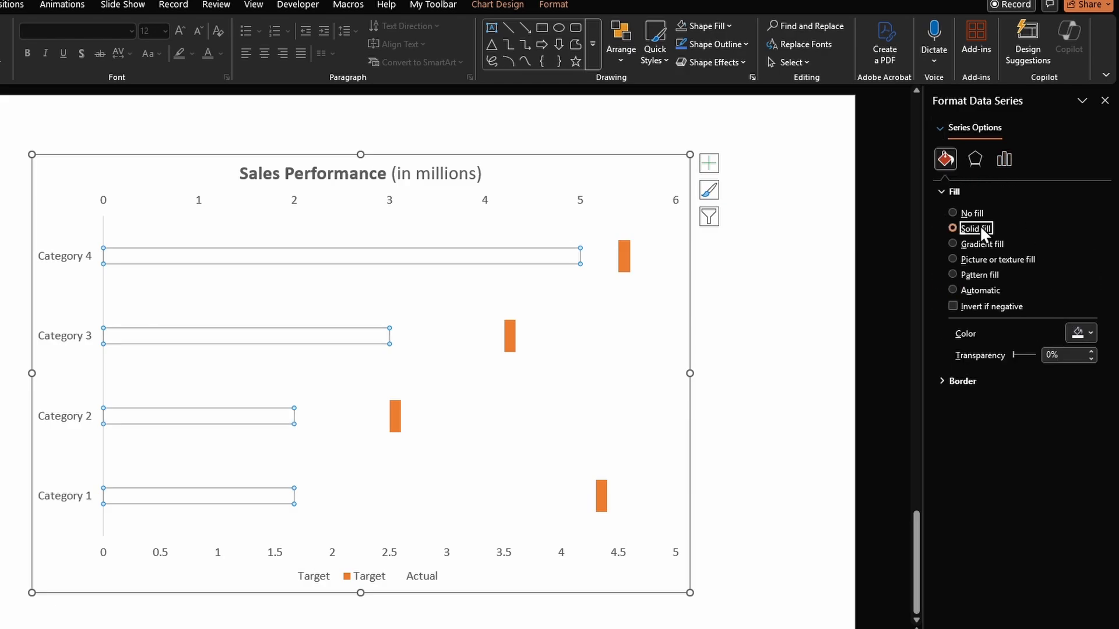
left_click(1078, 333)
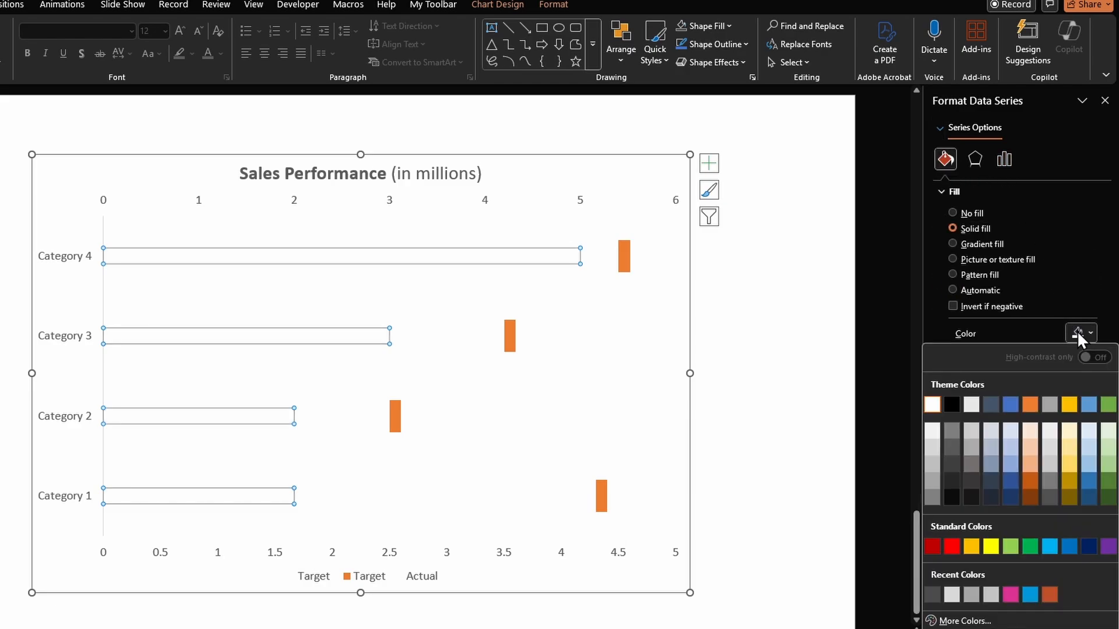
left_click(950, 405)
left_click(1011, 355)
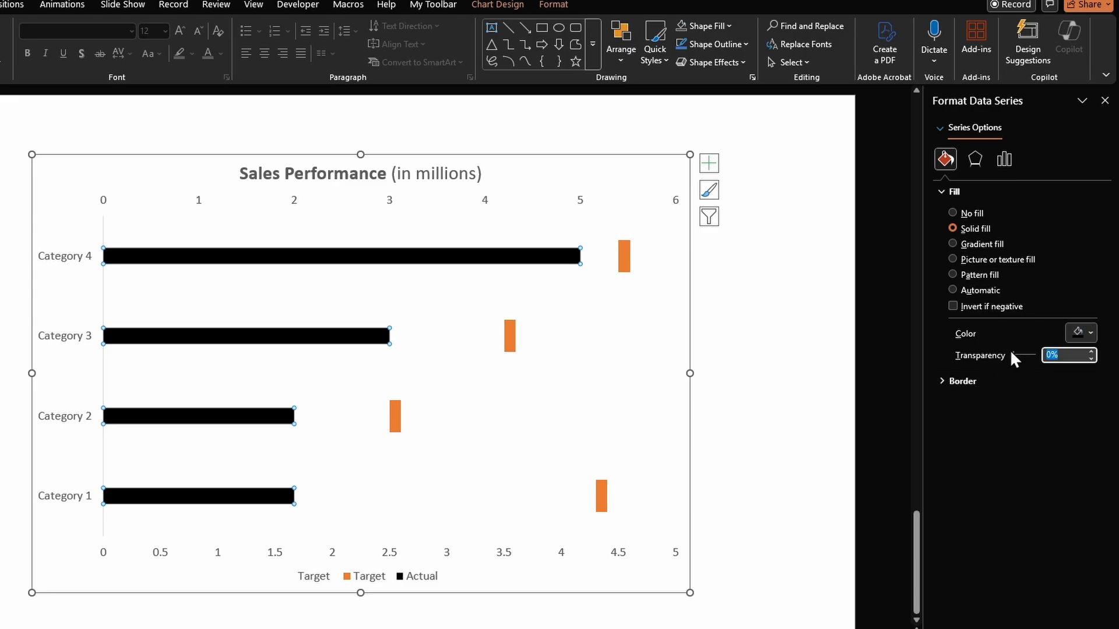
type("40")
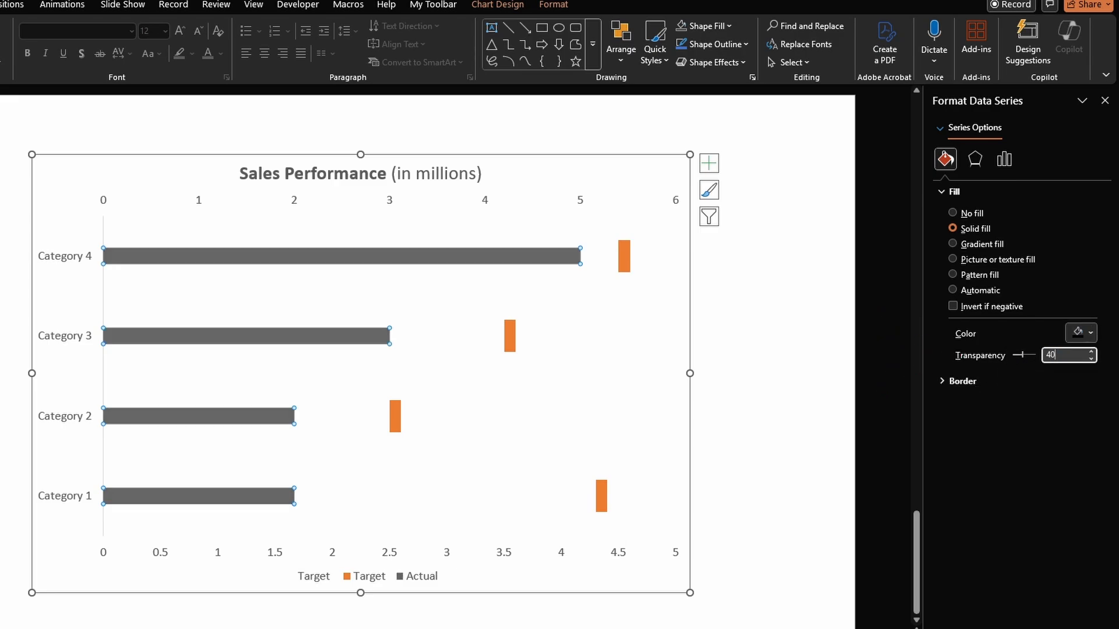
key("Tab")
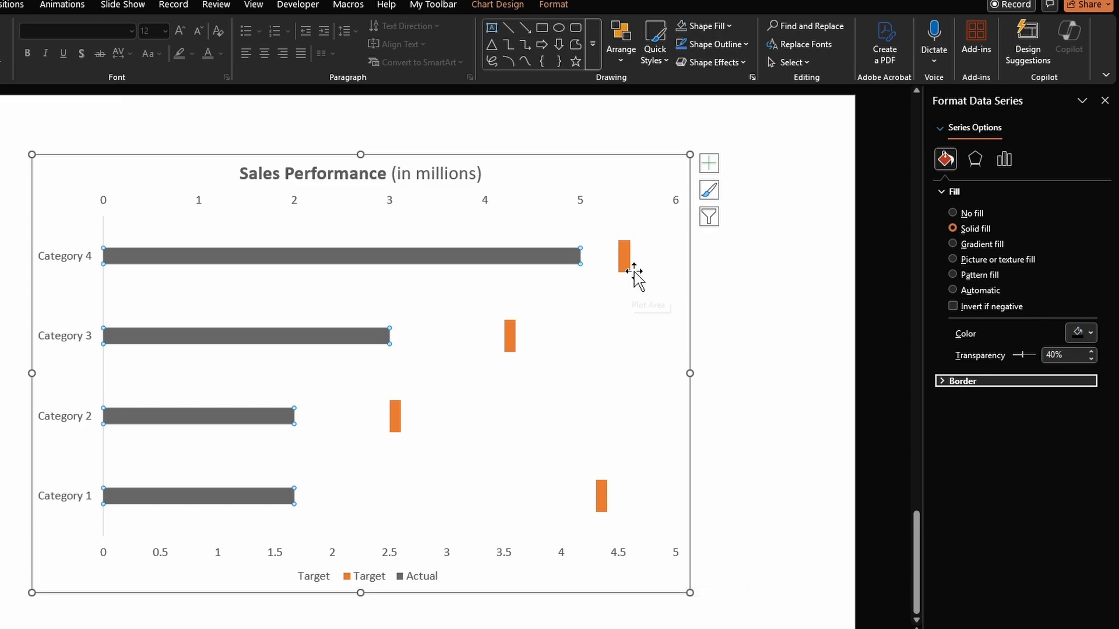
Set the secondary horizontal axis above the bars to a maximum bound of 5 and a major unit of 1.
left_click(674, 204)
double_click(673, 203)
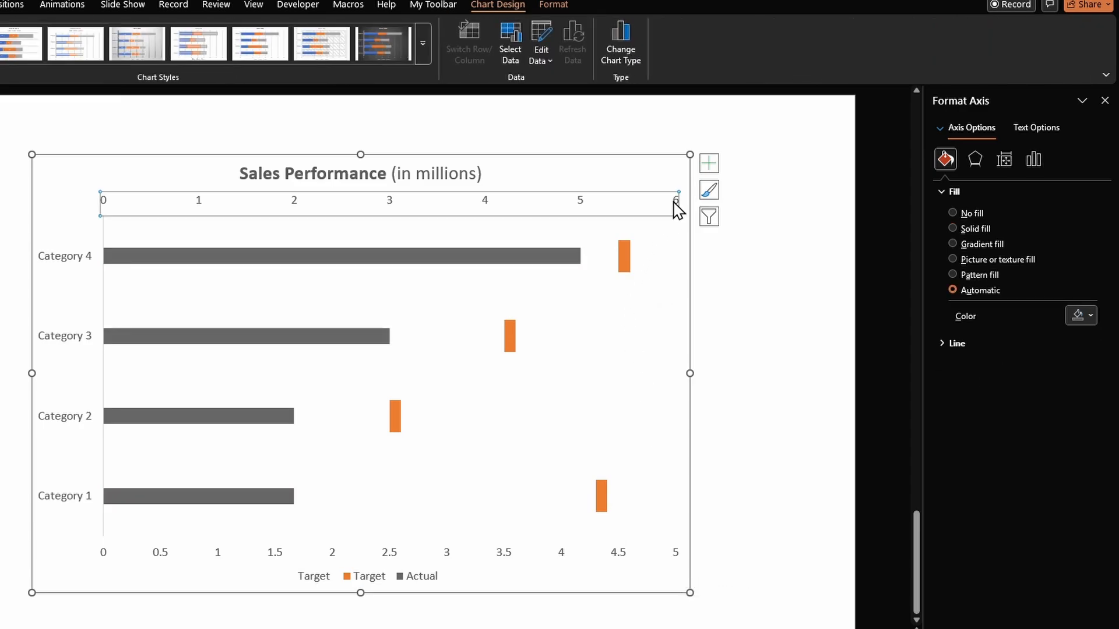
left_click(1033, 158)
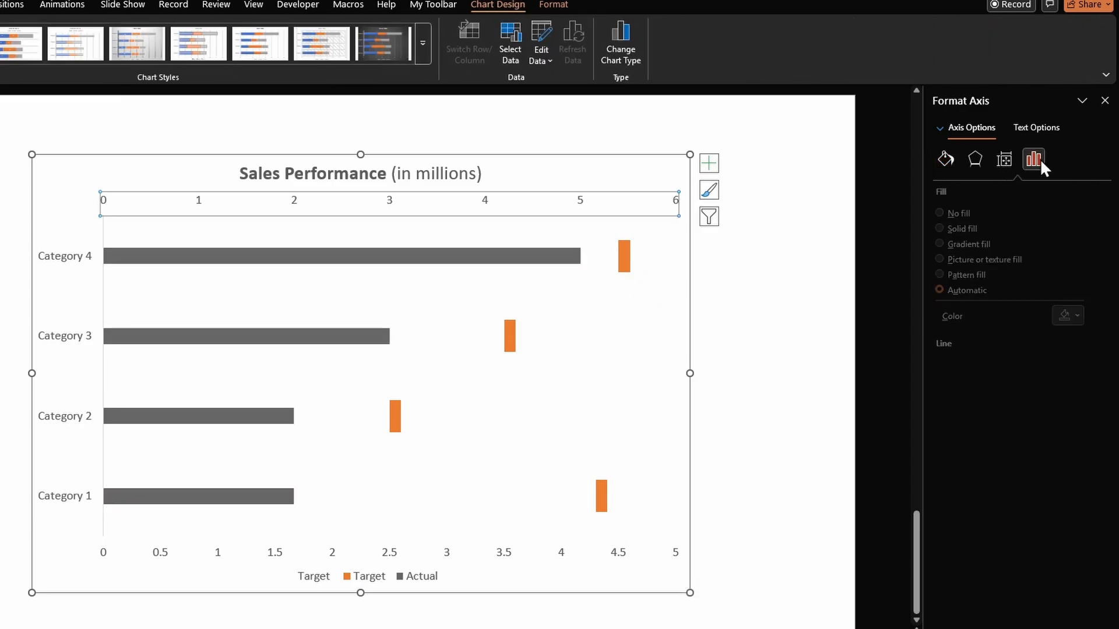
left_click(998, 244)
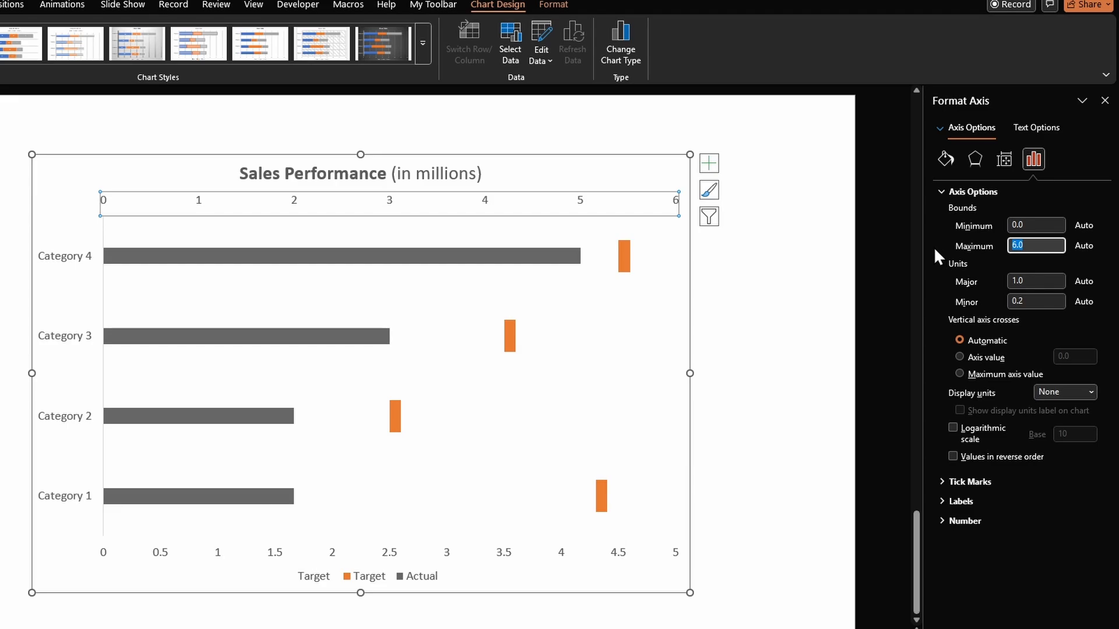
type("5")
key("Tab")
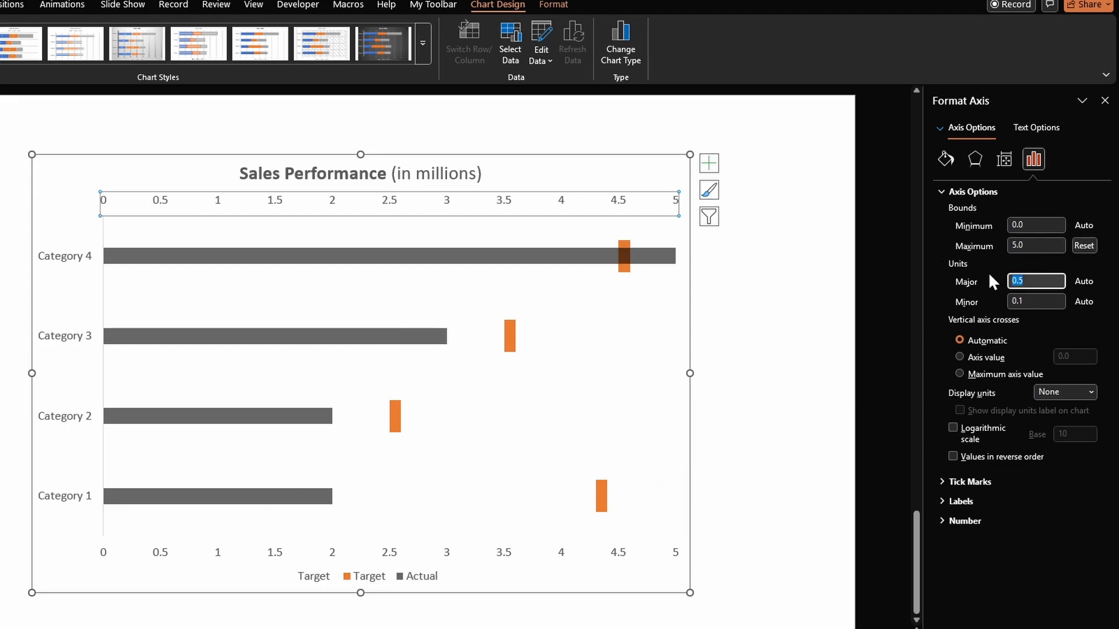
type("1")
key("Tab")
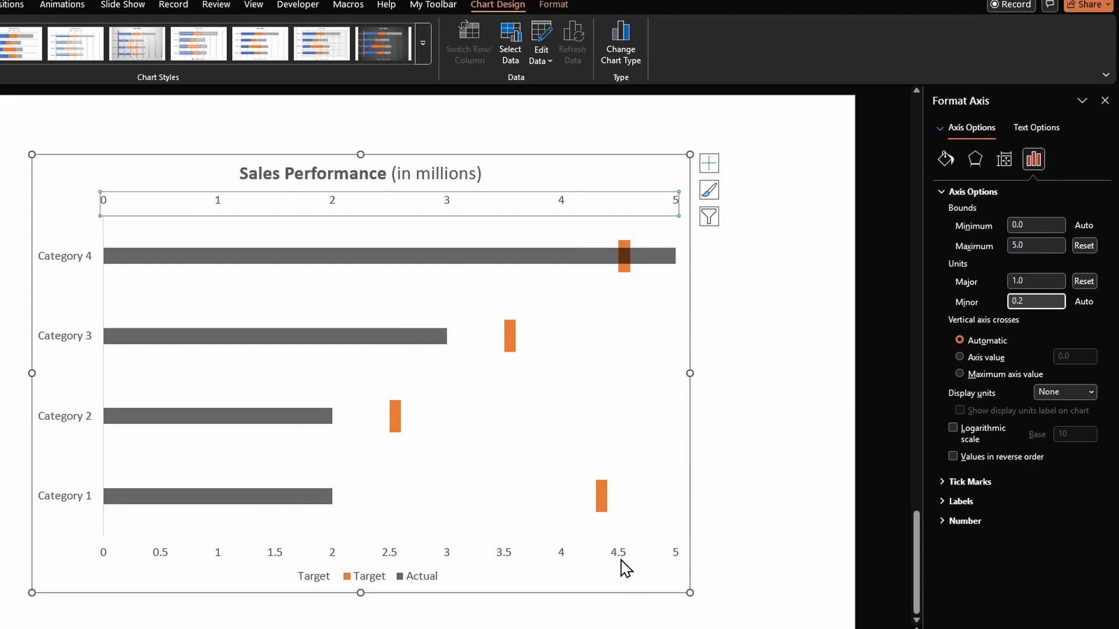
Set the major unit of the primary horizontal axis below the bars to 1.
left_click(564, 553)
left_click(1027, 280)
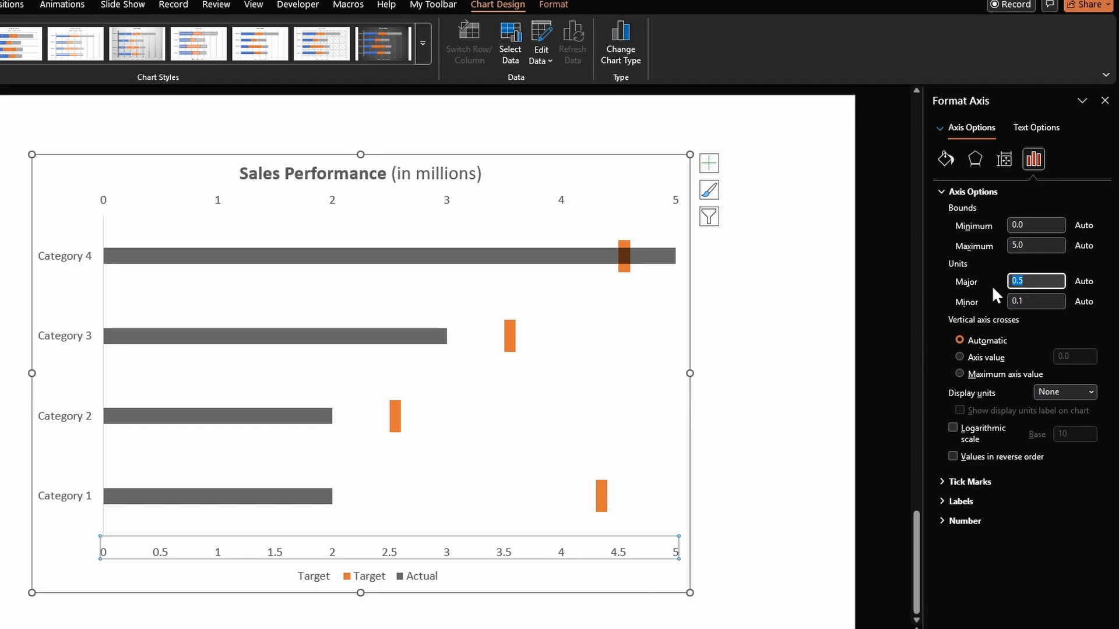
type("1")
key("Tab")
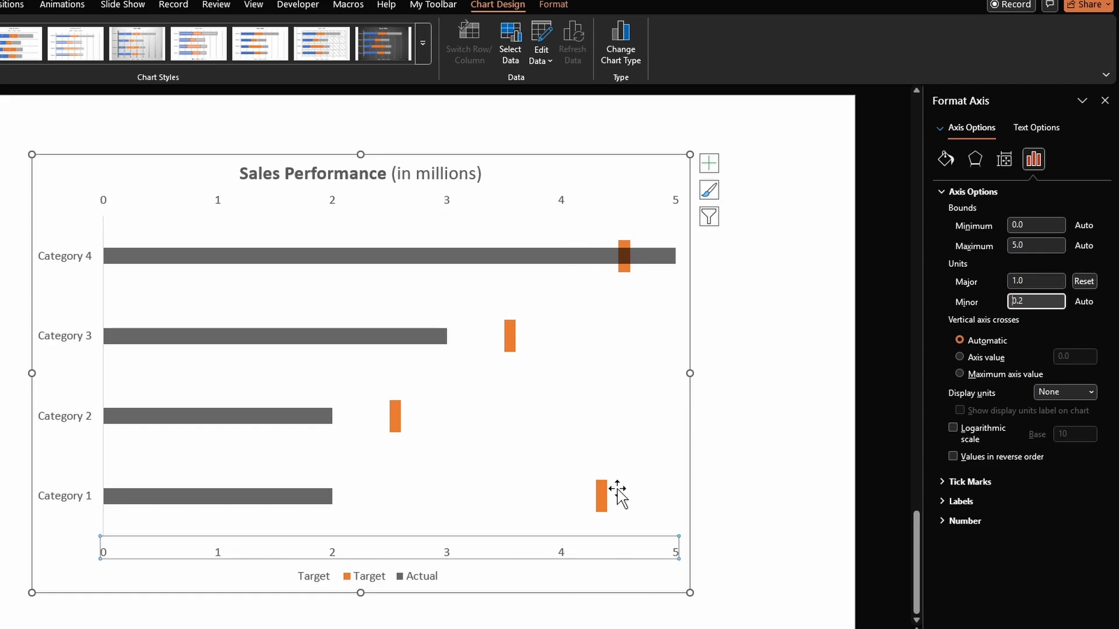
left_click(749, 413)
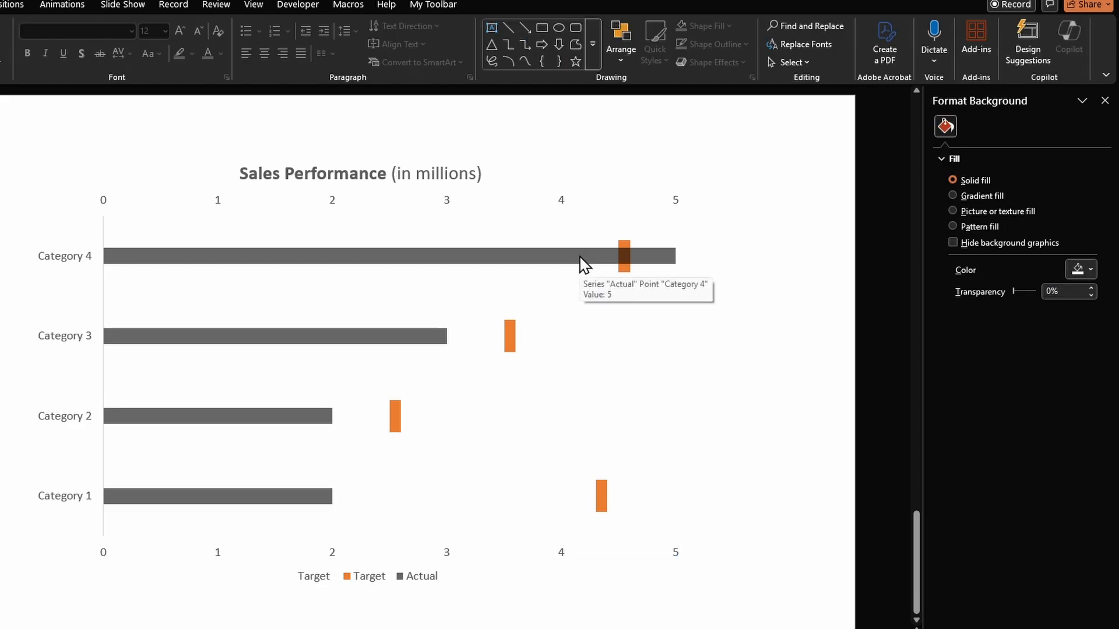
Add data labels to the Actual series, format them white and bold, and position them at Inside End.
right_click(582, 262)
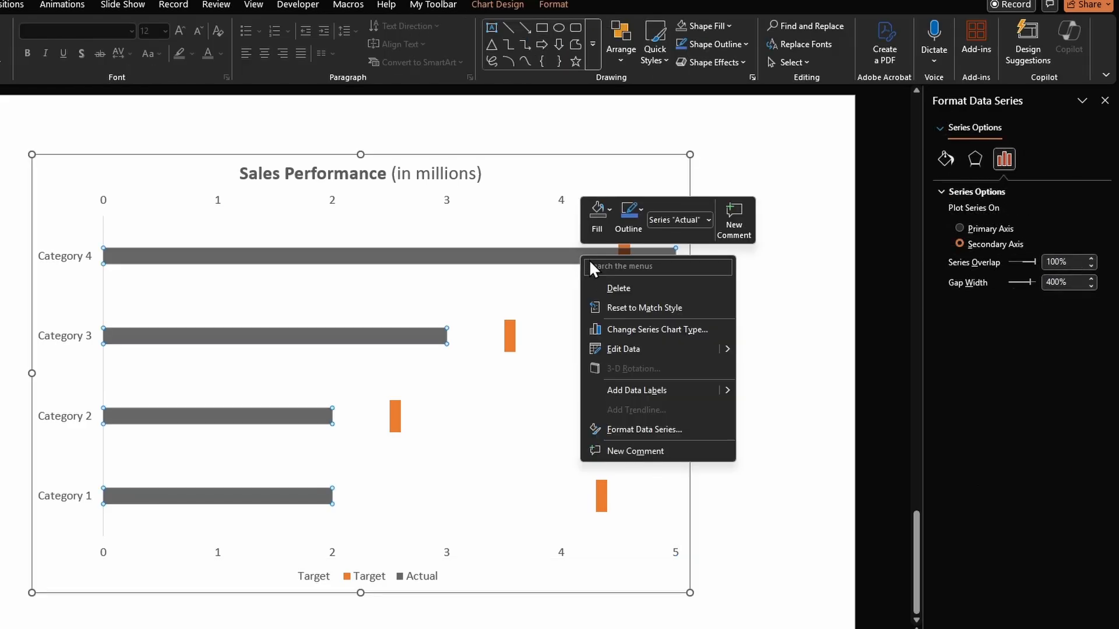
left_click(655, 391)
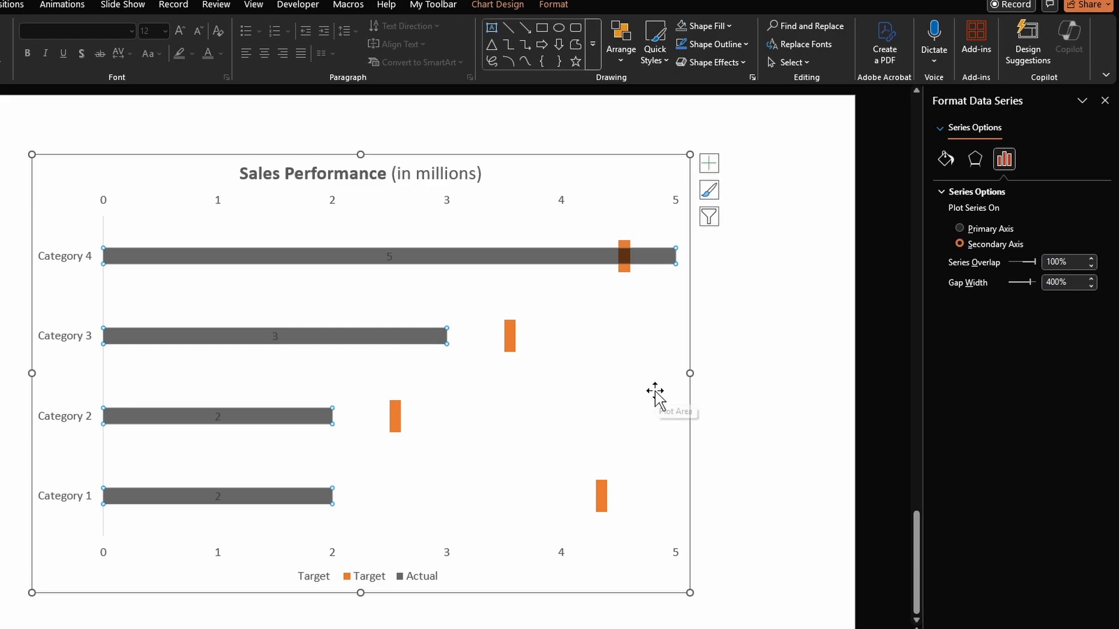
left_click(389, 257)
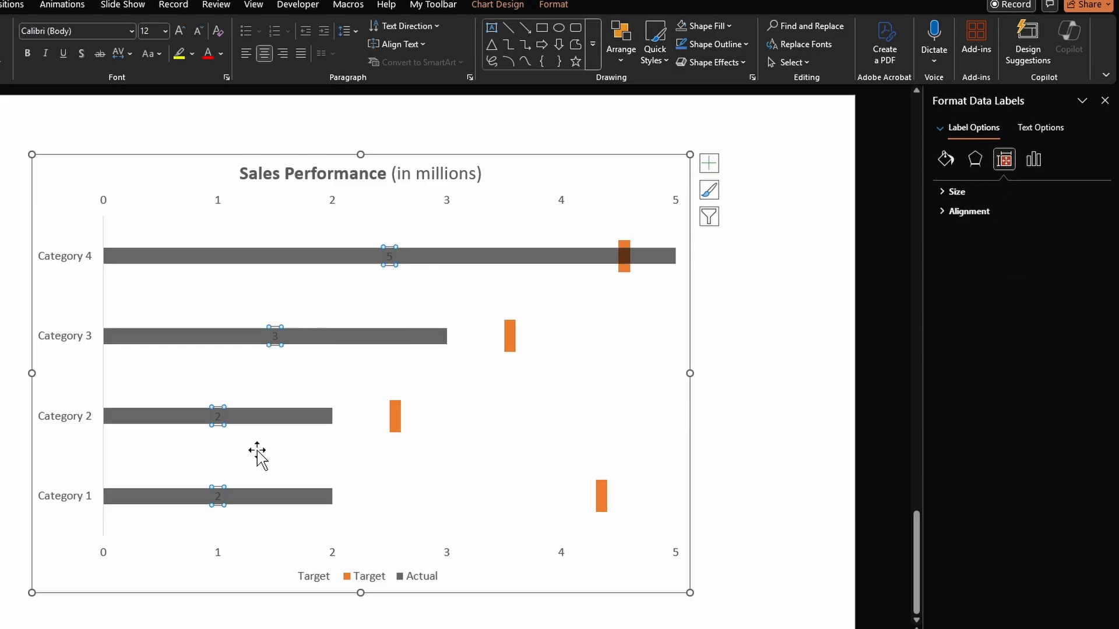
left_click(222, 53)
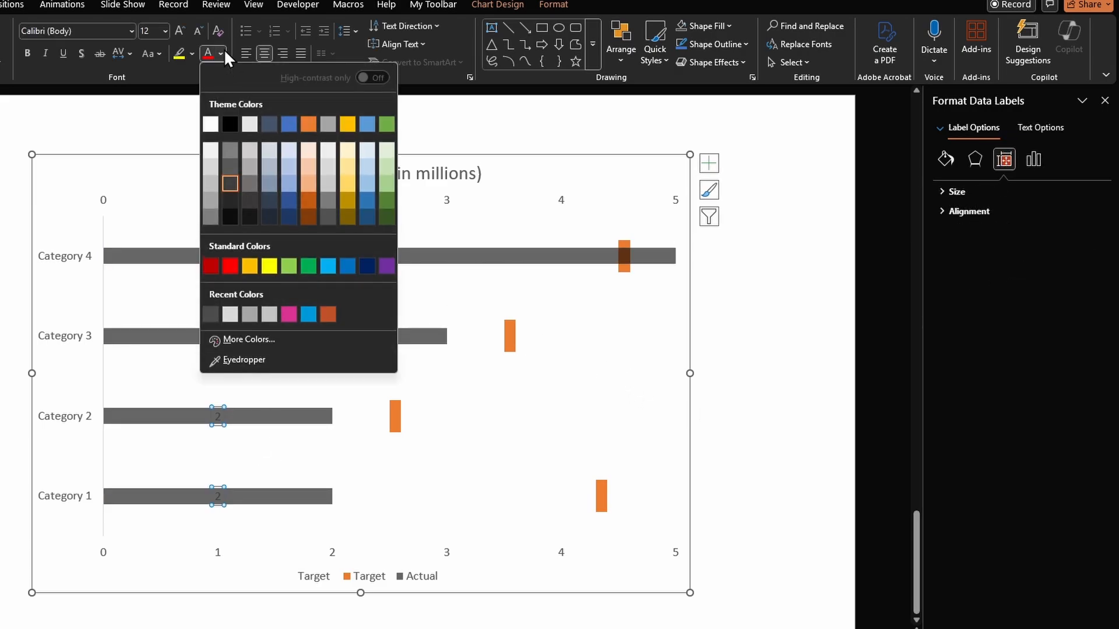
left_click(211, 124)
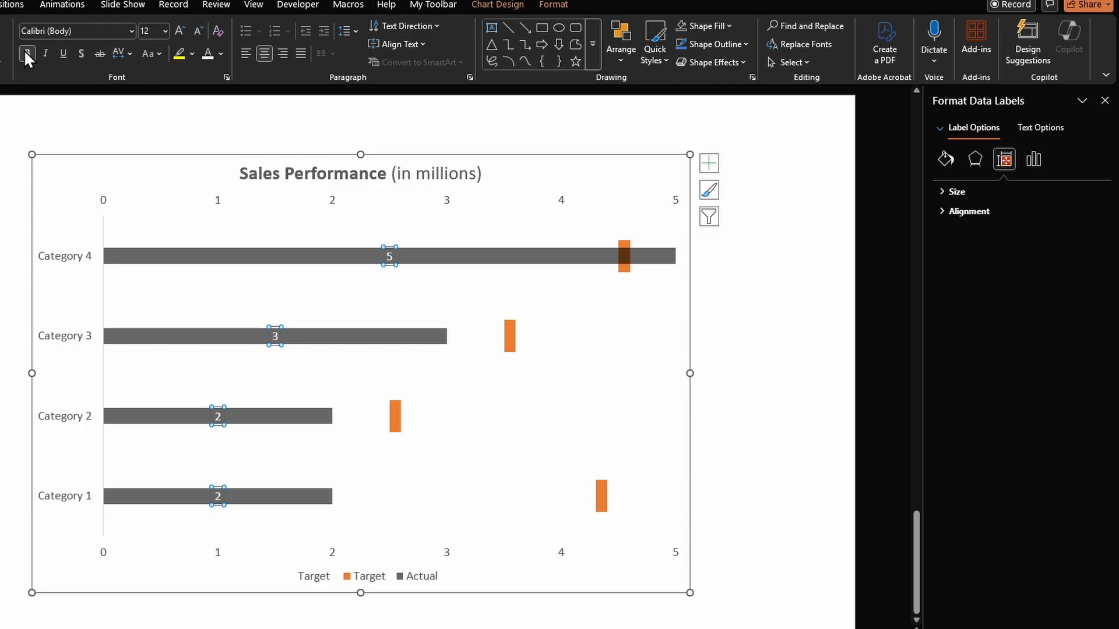
left_click(1031, 166)
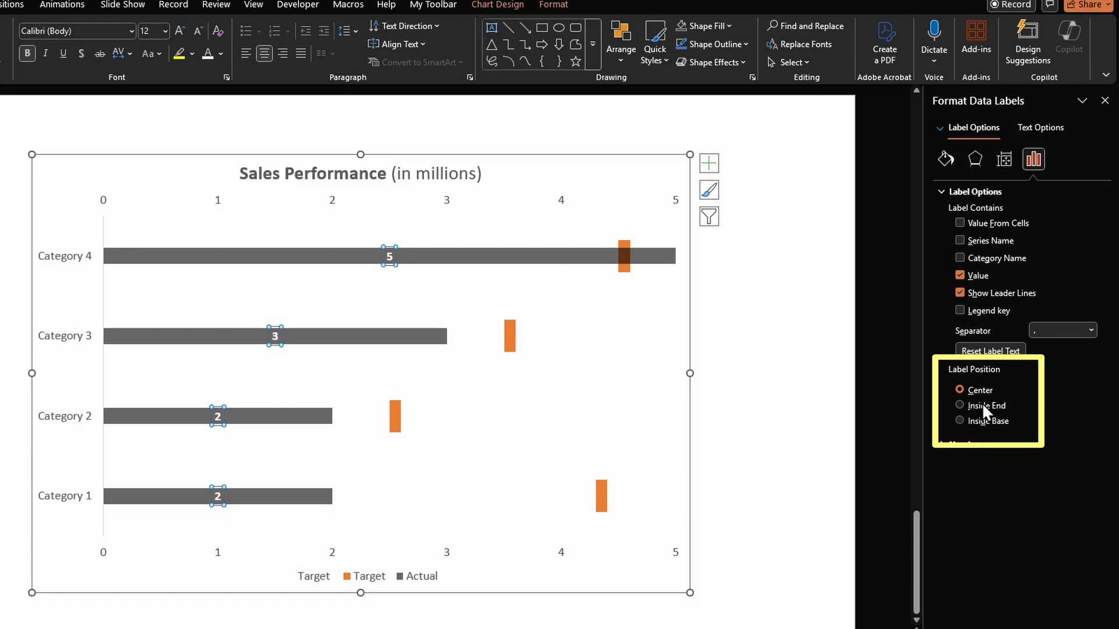
left_click(981, 403)
Add data labels to the unfilled Target series and position them at Inside End.
left_click(491, 338)
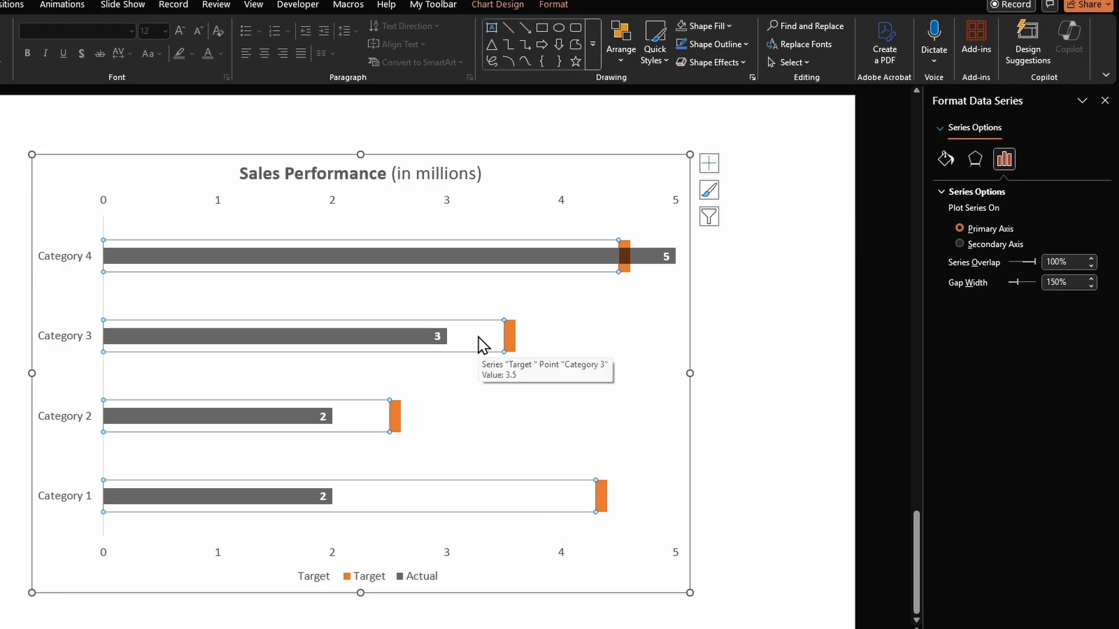
right_click(479, 336)
left_click(562, 471)
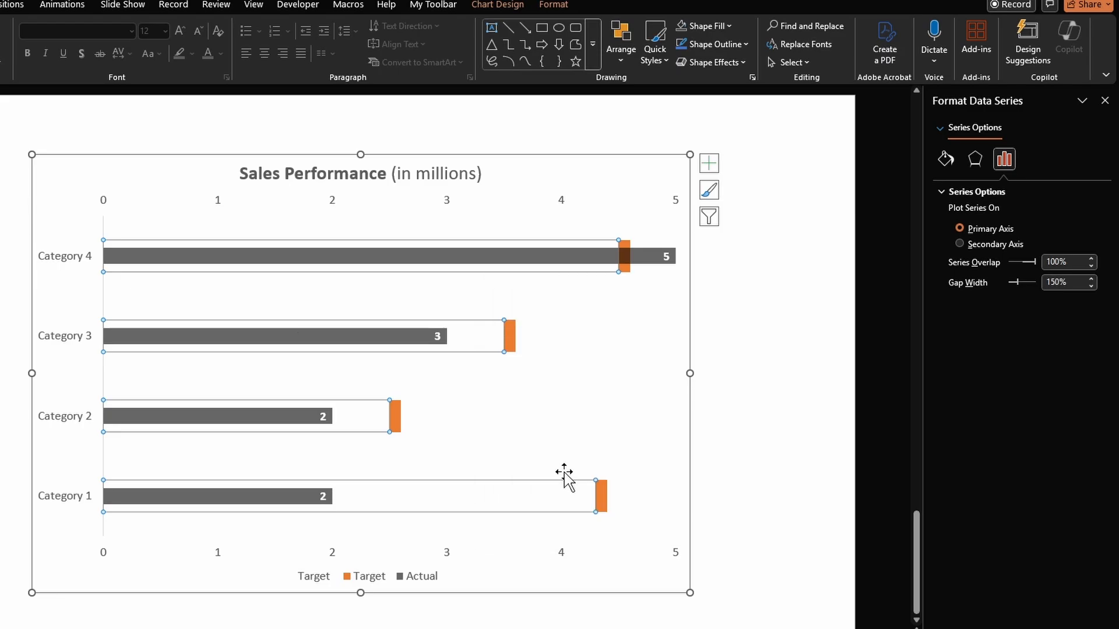
left_click(350, 496)
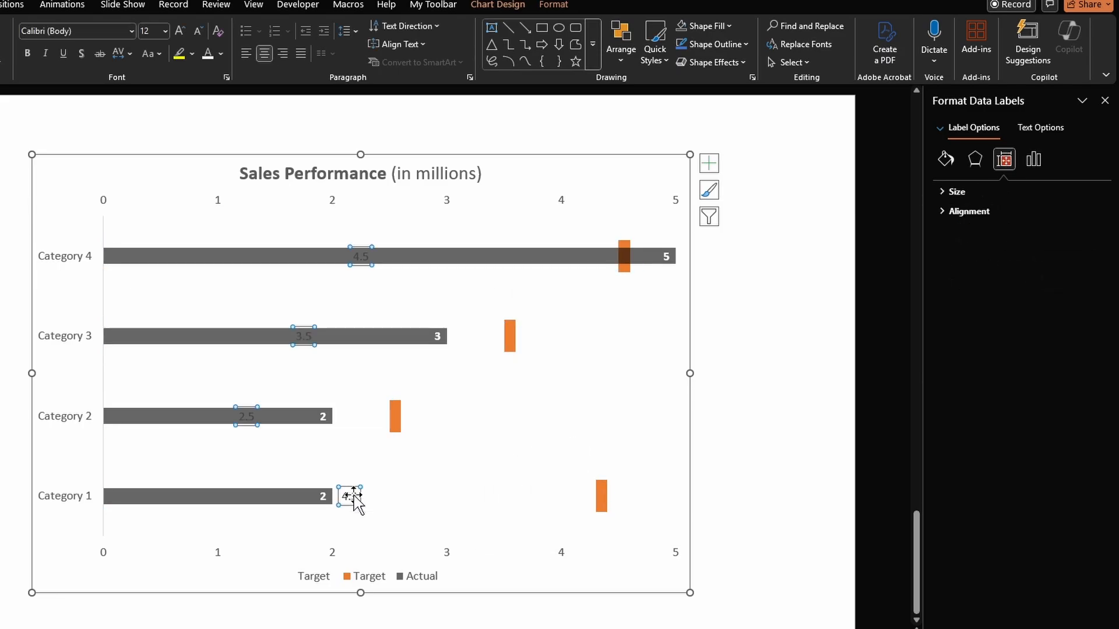
left_click(1034, 159)
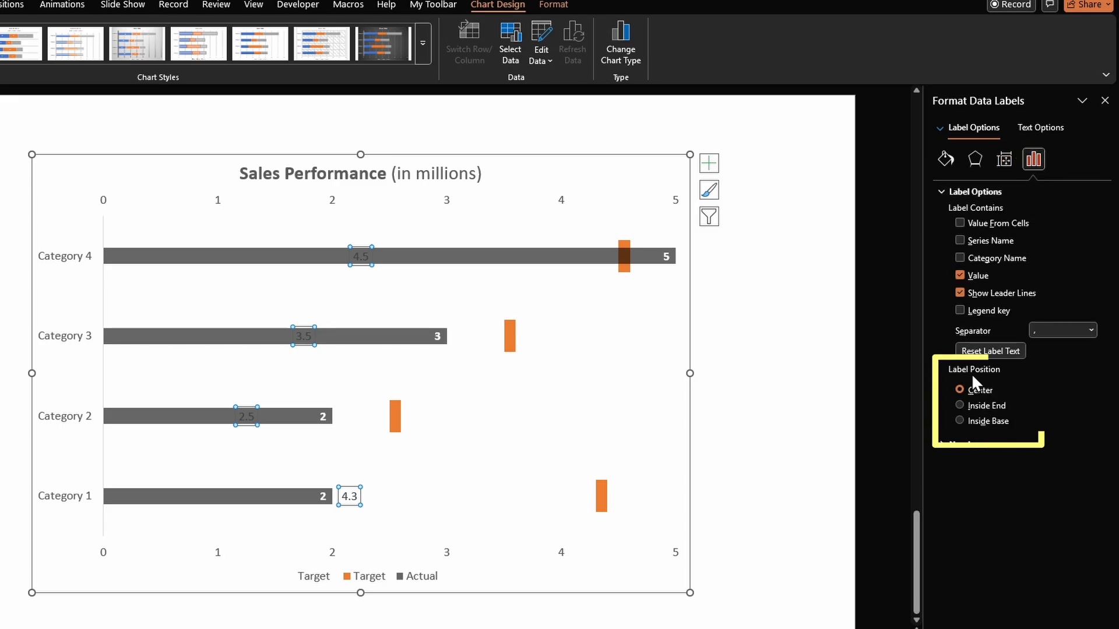
left_click(985, 407)
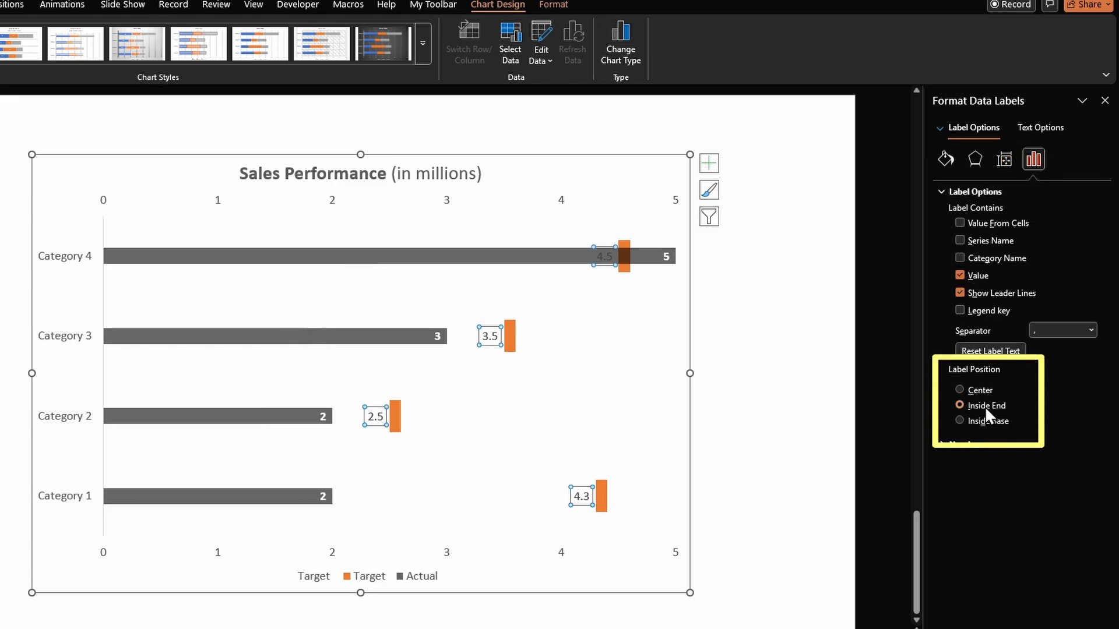
Move each target value label directly below its orange marker and delete the leader line.
left_click(604, 256)
left_click_drag(612, 281, 624, 291)
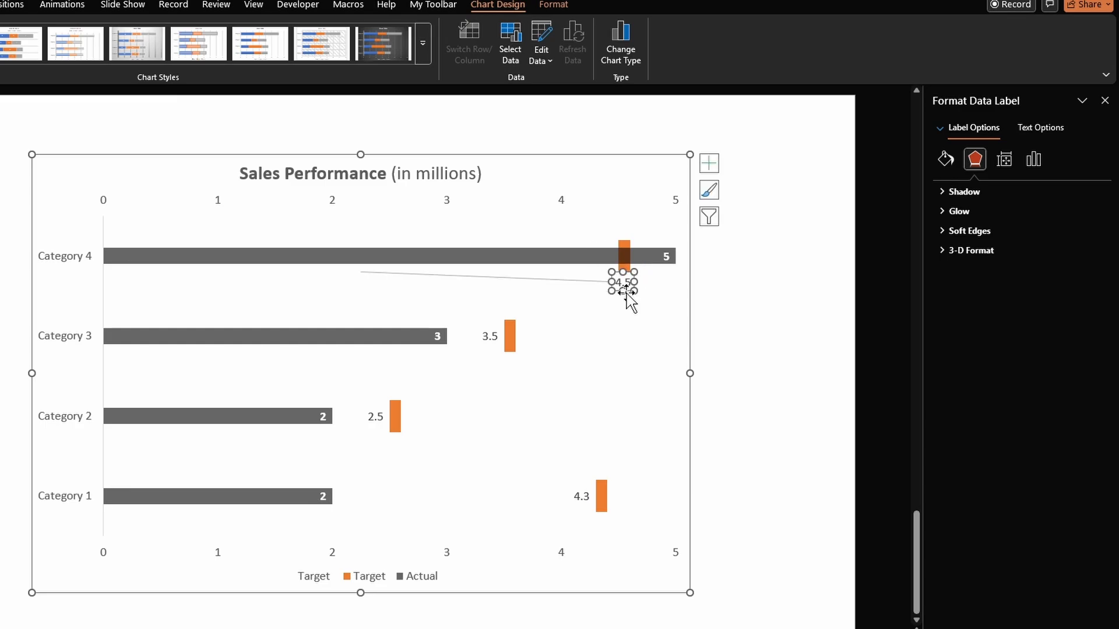
left_click(597, 282)
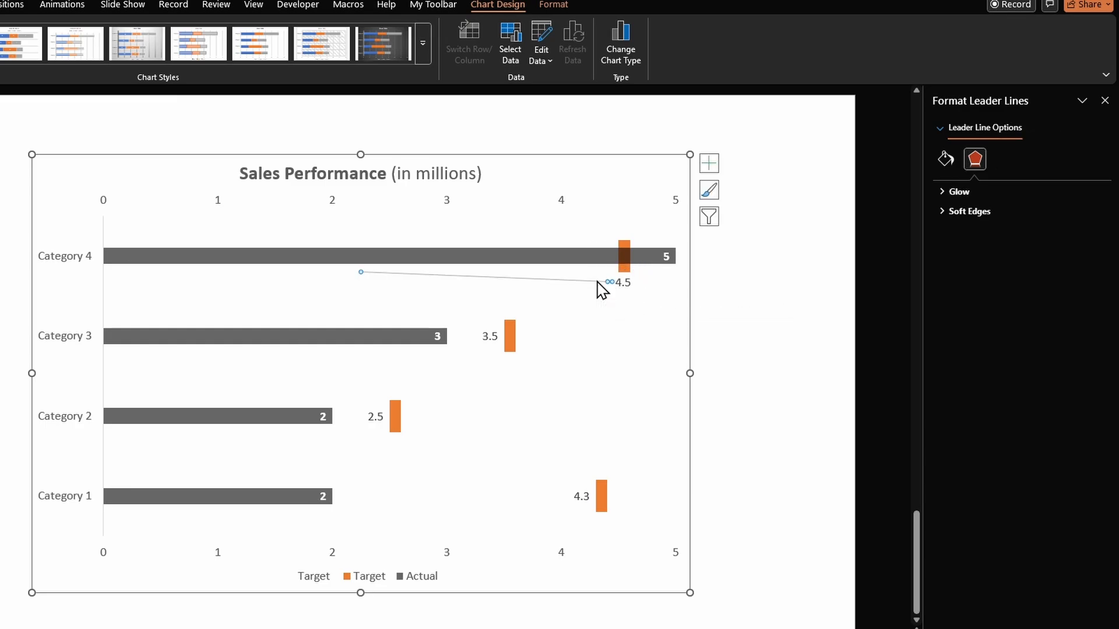
key("Delete")
left_click_drag(493, 333, 511, 356)
left_click_drag(380, 417, 404, 439)
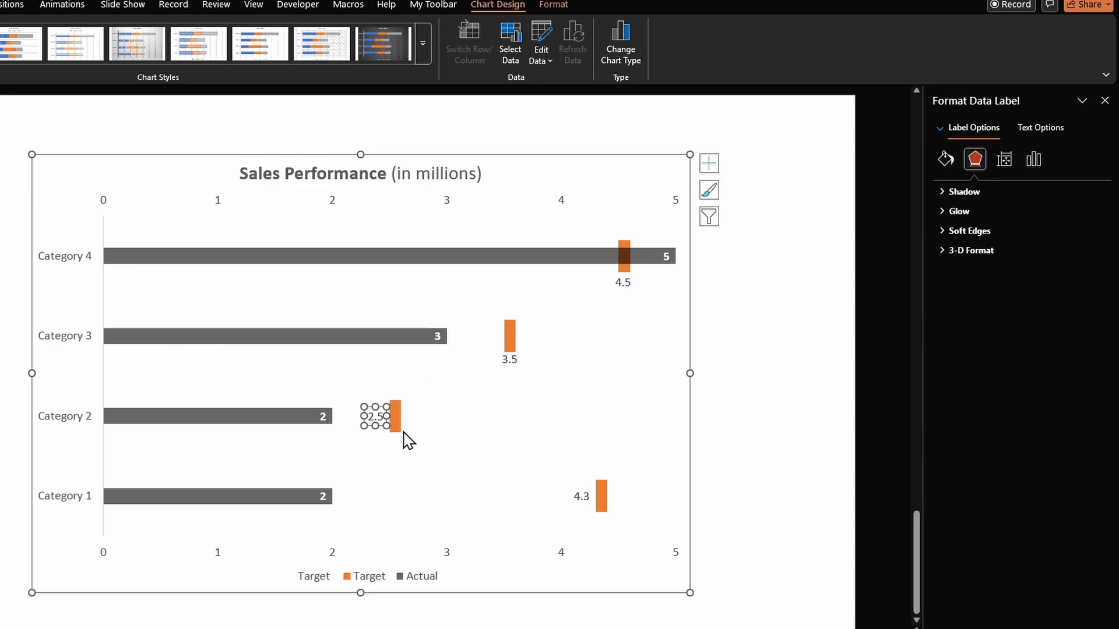
left_click_drag(585, 489, 604, 515)
Delete the legend entry of the unfilled Target series, keeping the orange Target and Actual entries.
left_click(310, 581)
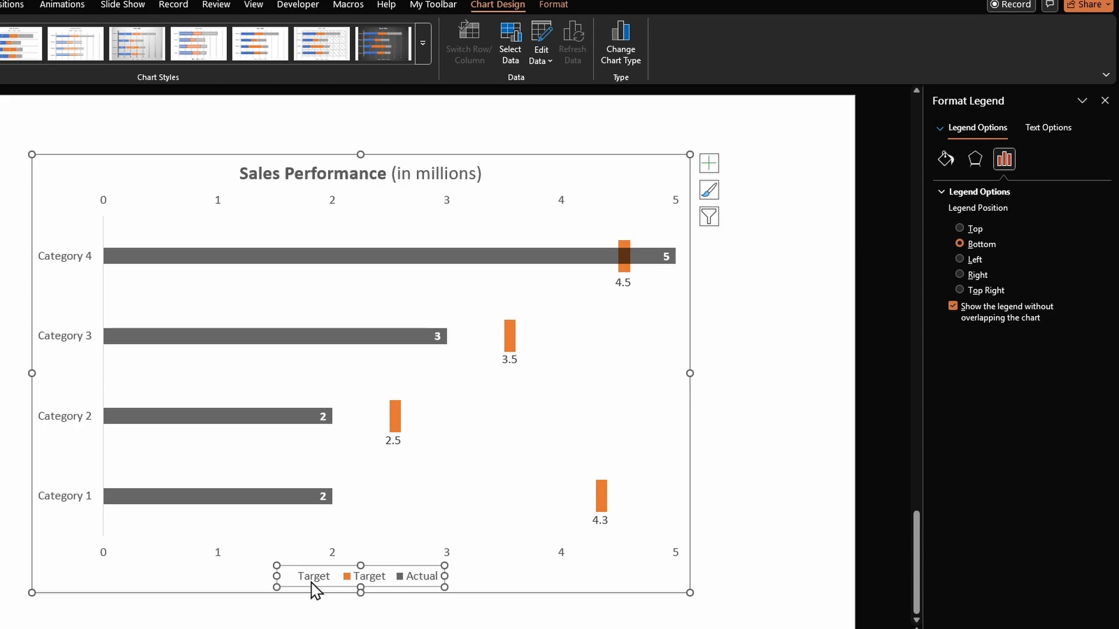
left_click(311, 580)
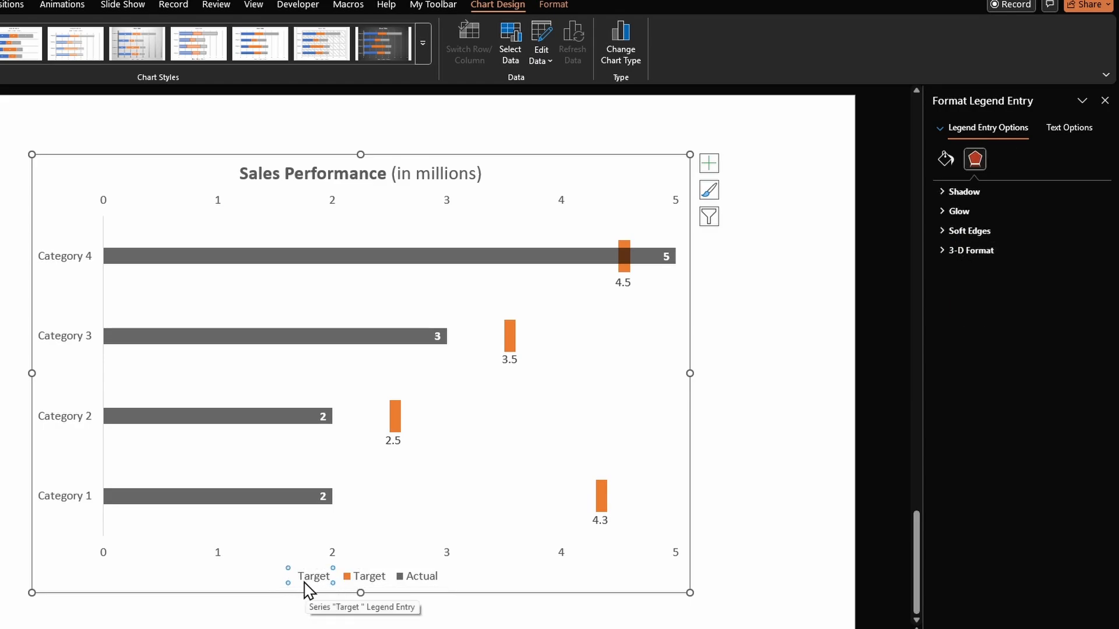
key("Delete")
left_click(741, 505)
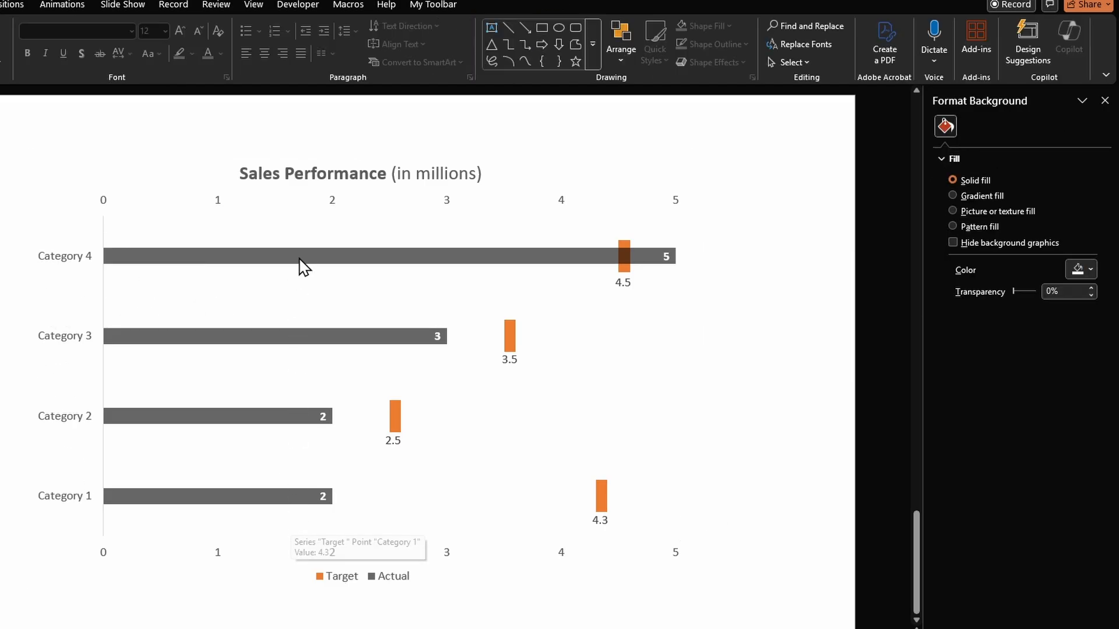
Insert a Stacked Bar chart on the same slide.
left_click(0, 5)
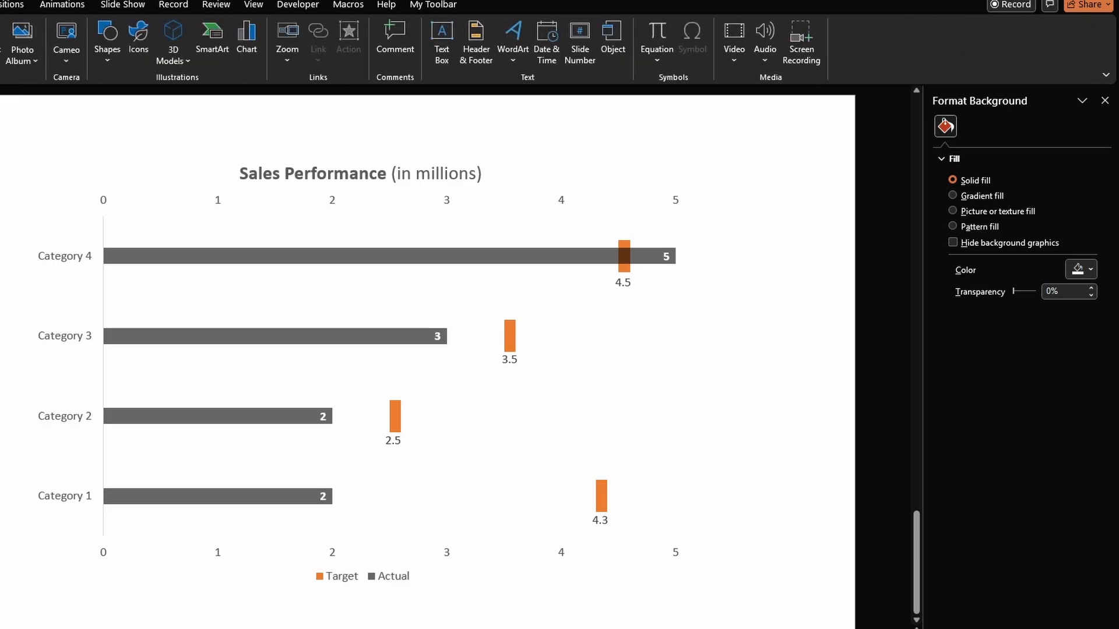
left_click(247, 42)
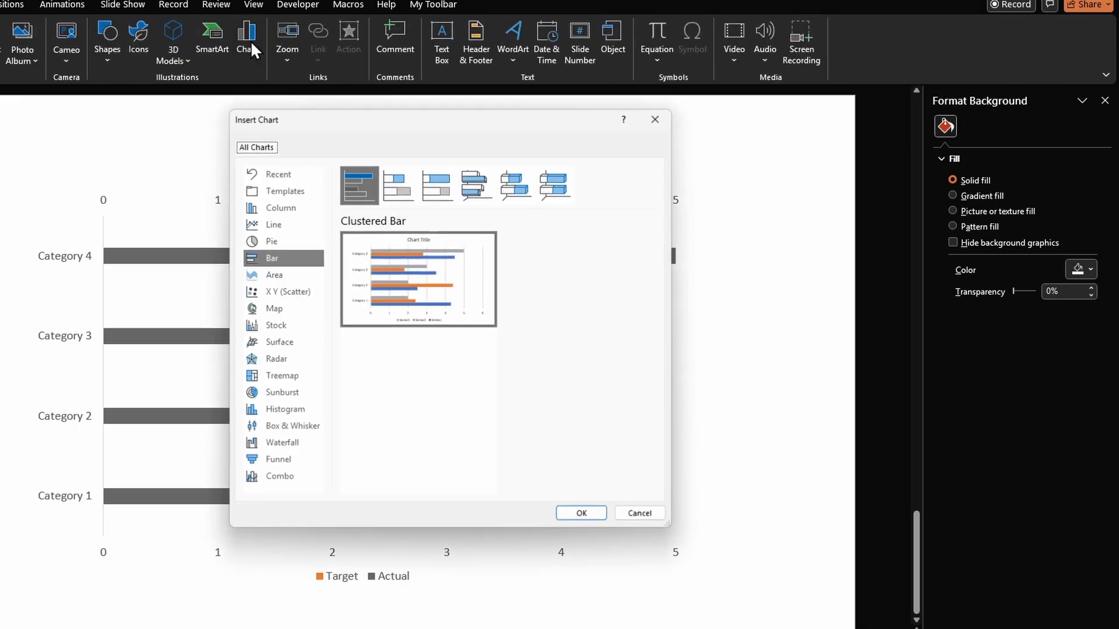
left_click(398, 185)
left_click(582, 515)
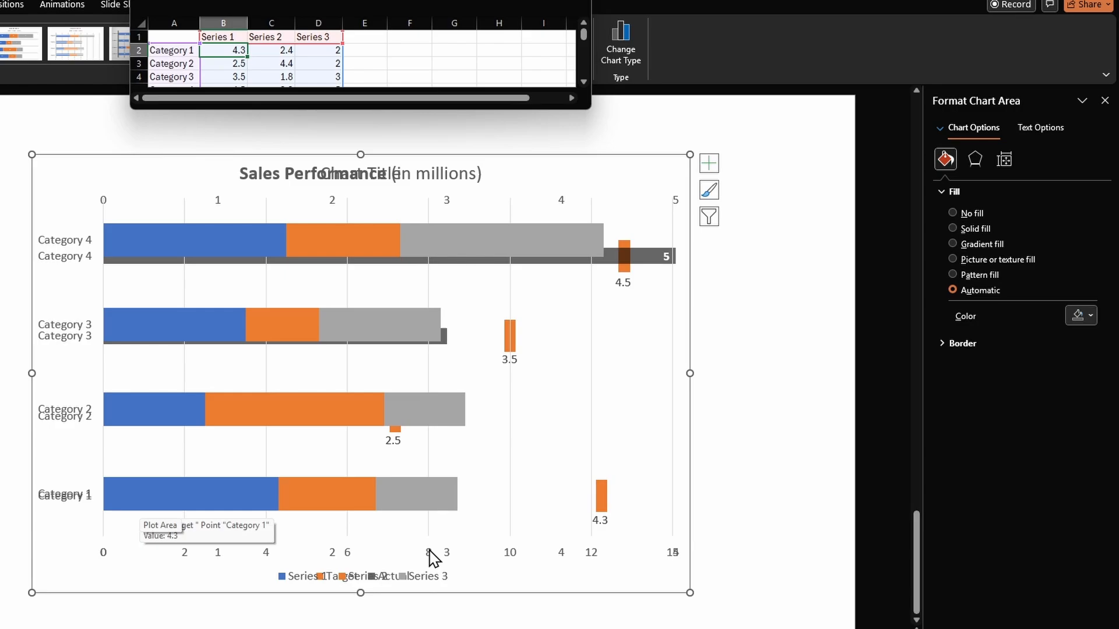
In the new chart's data sheet, set Category 1 to 1 for Series 1 and 2 for Series 2.
left_click(525, 434)
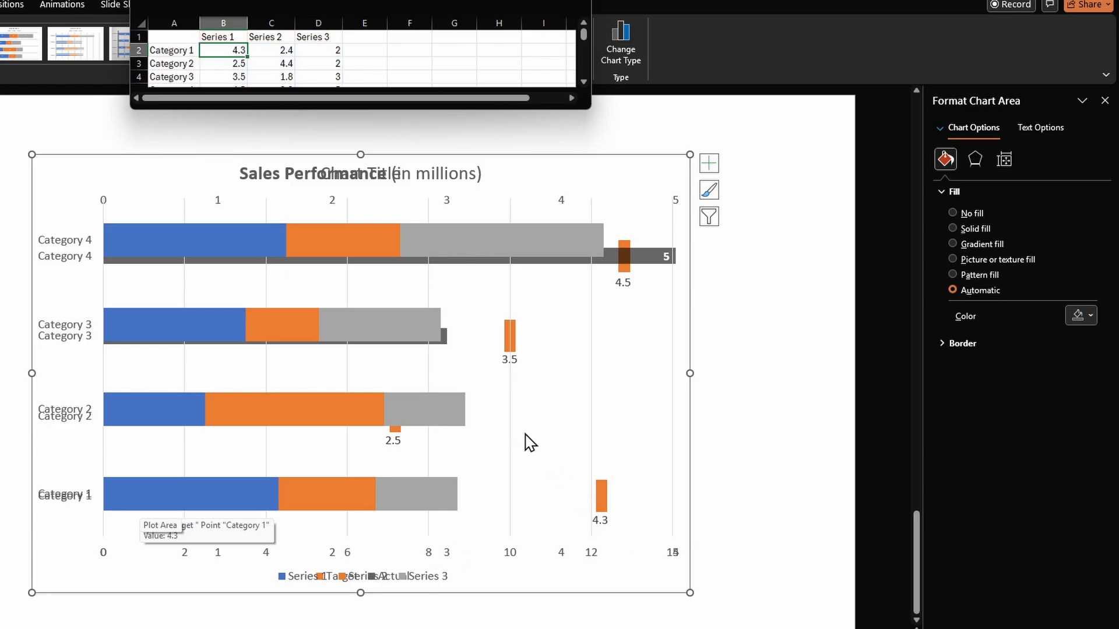
key("Tab")
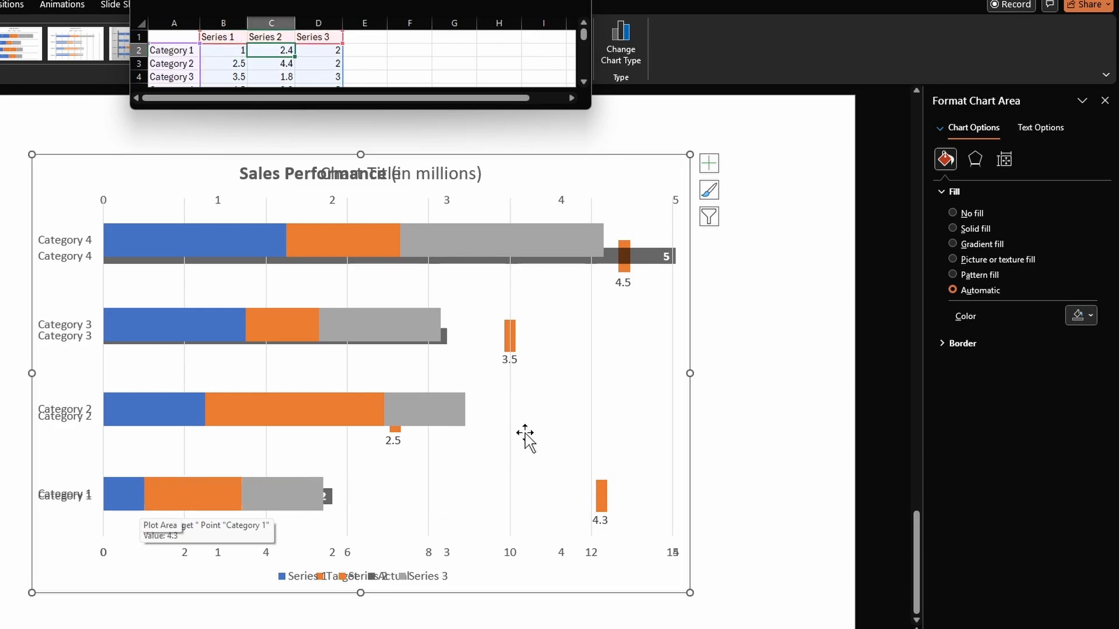
type("2")
key("Tab")
Copy the three Category 1 values into the rows for Category 2, Category 3 and Category 4.
key("Left")
key("Left")
key("shift+Right")
key("shift+Right")
key("ctrl+c")
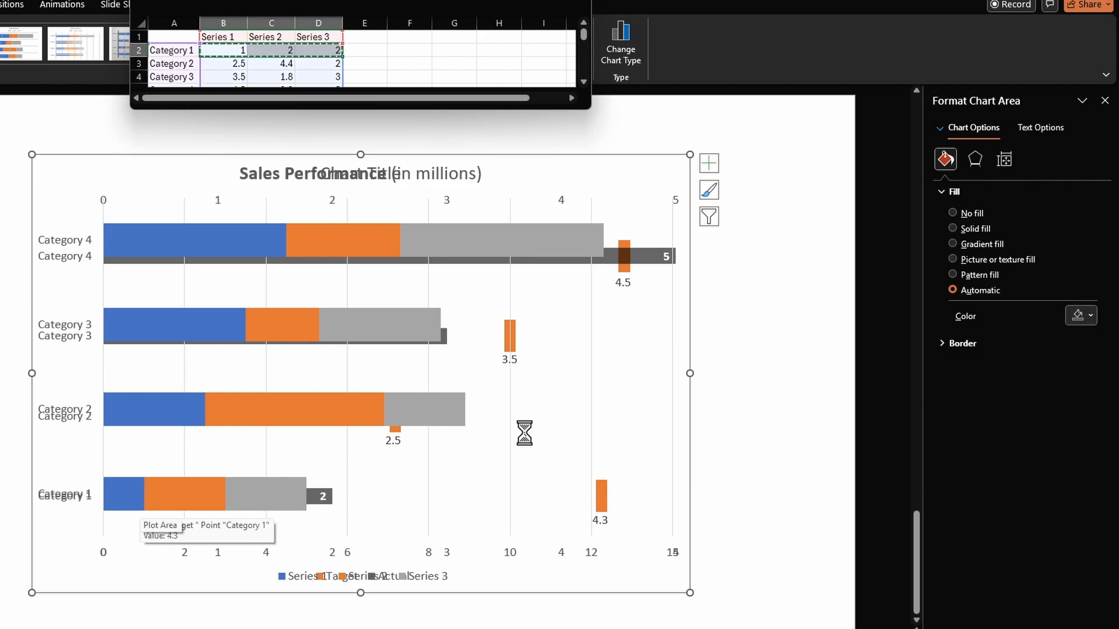
key("Down")
key("shift+Right")
key("shift+Right")
key("shift+Down")
key("shift+Down")
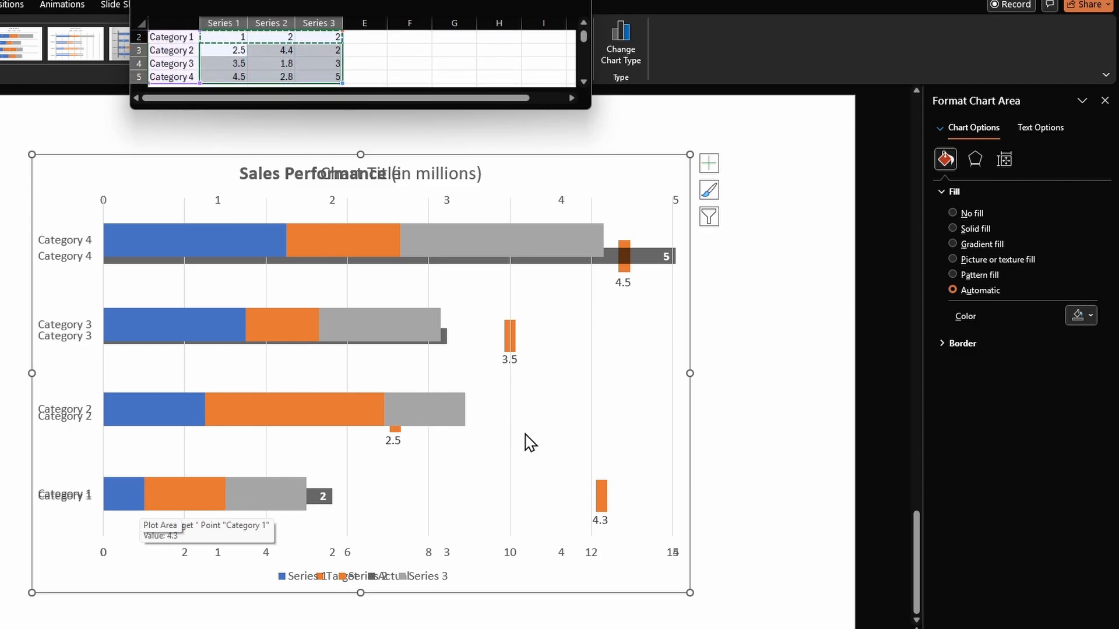
key("ctrl+v")
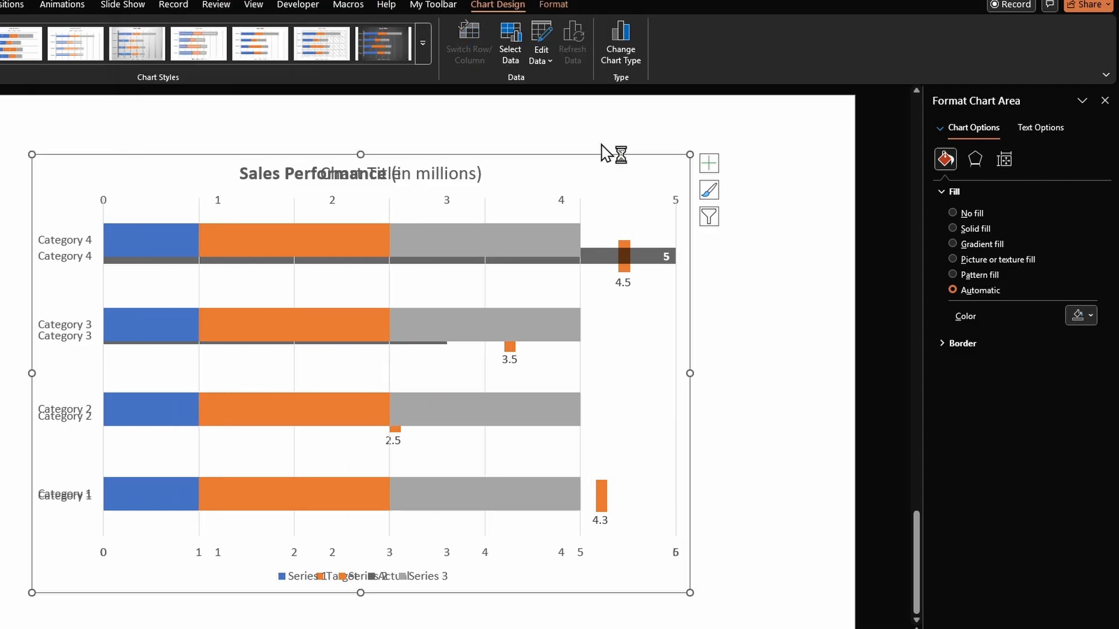
Delete the new stacked chart's vertical gridlines, placeholder title and legend.
left_click(580, 376)
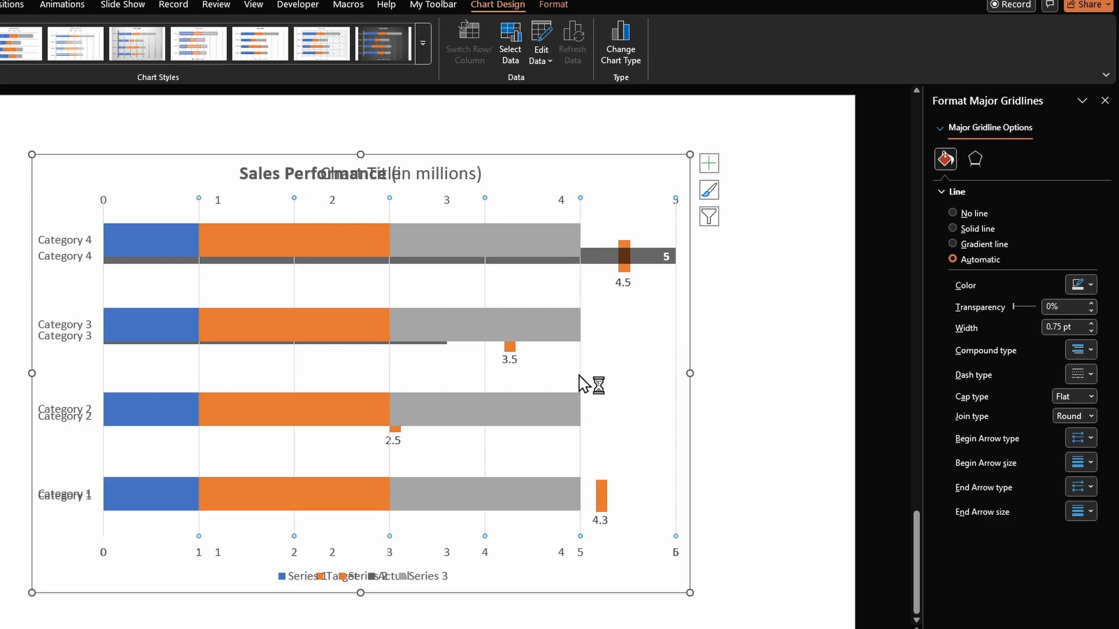
left_click(357, 182)
left_click(360, 175)
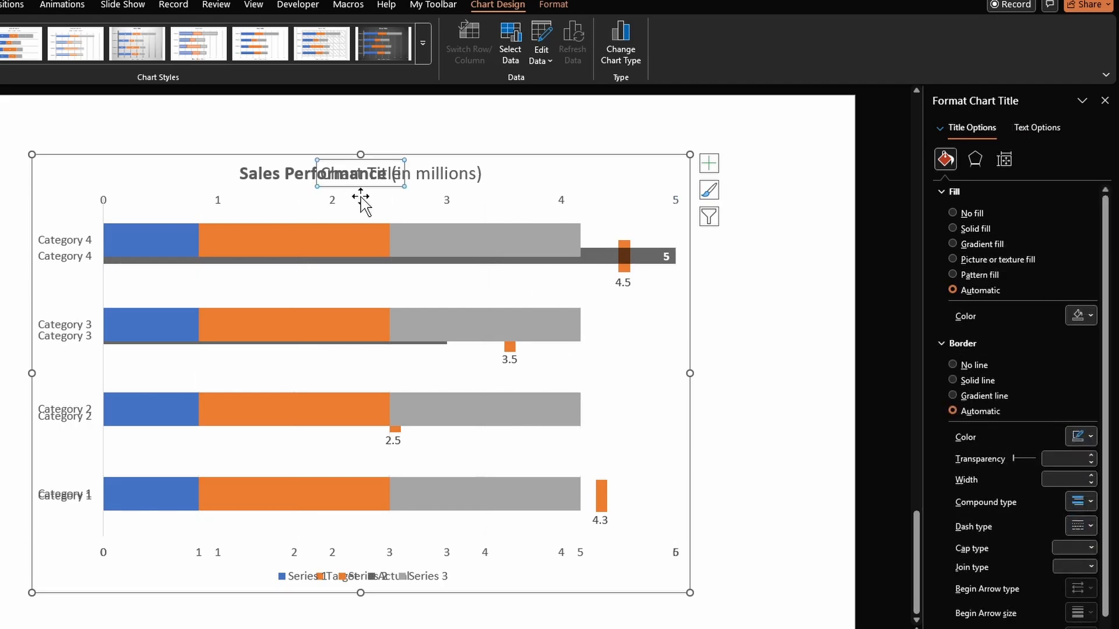
key("Delete")
left_click(429, 579)
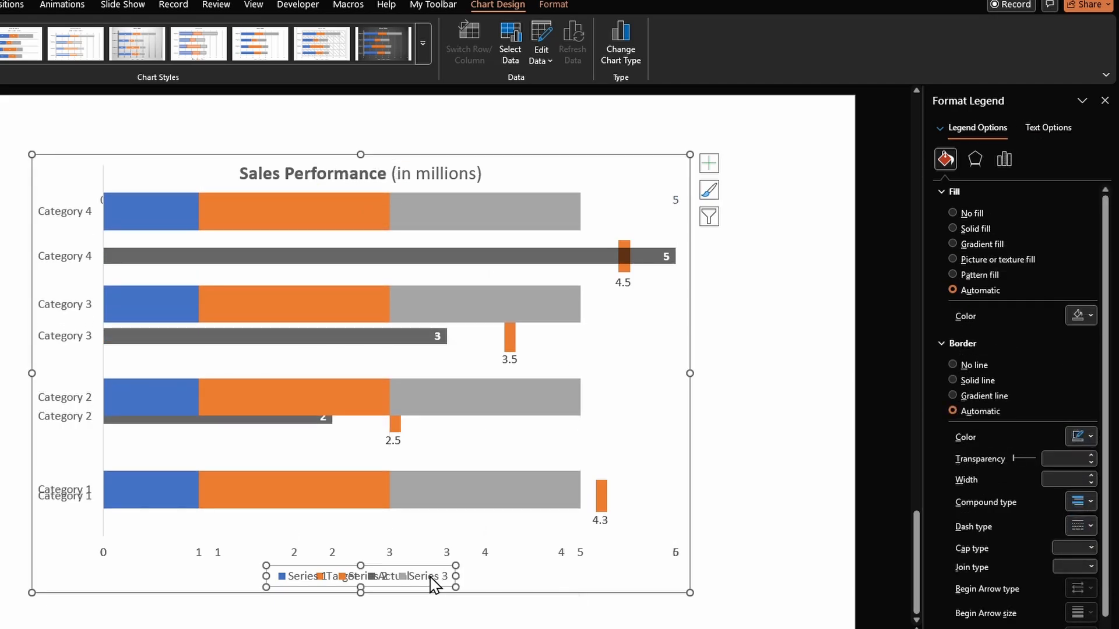
key("Delete")
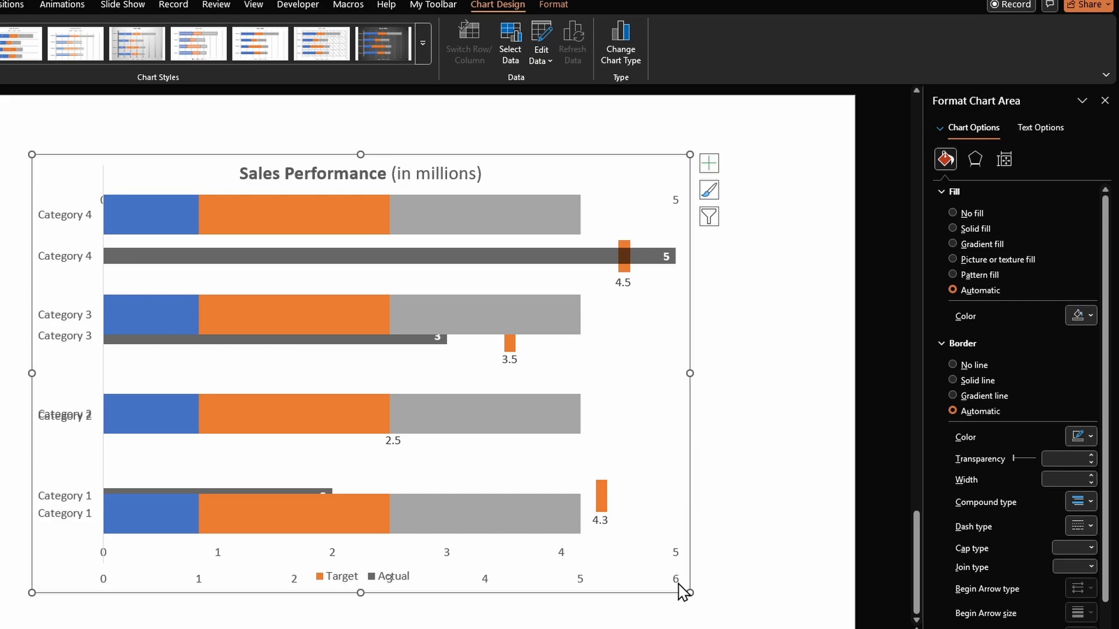
Set the maximum bound of the stacked chart's horizontal axis to 5.
left_click(676, 584)
left_click(1033, 158)
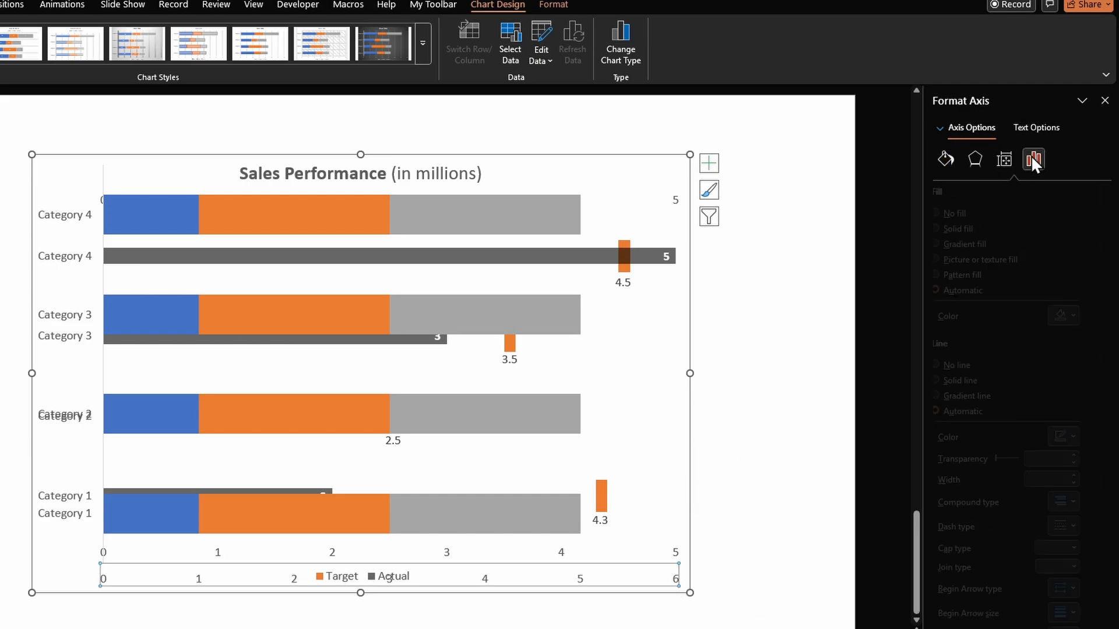
left_click(971, 190)
left_click(983, 247)
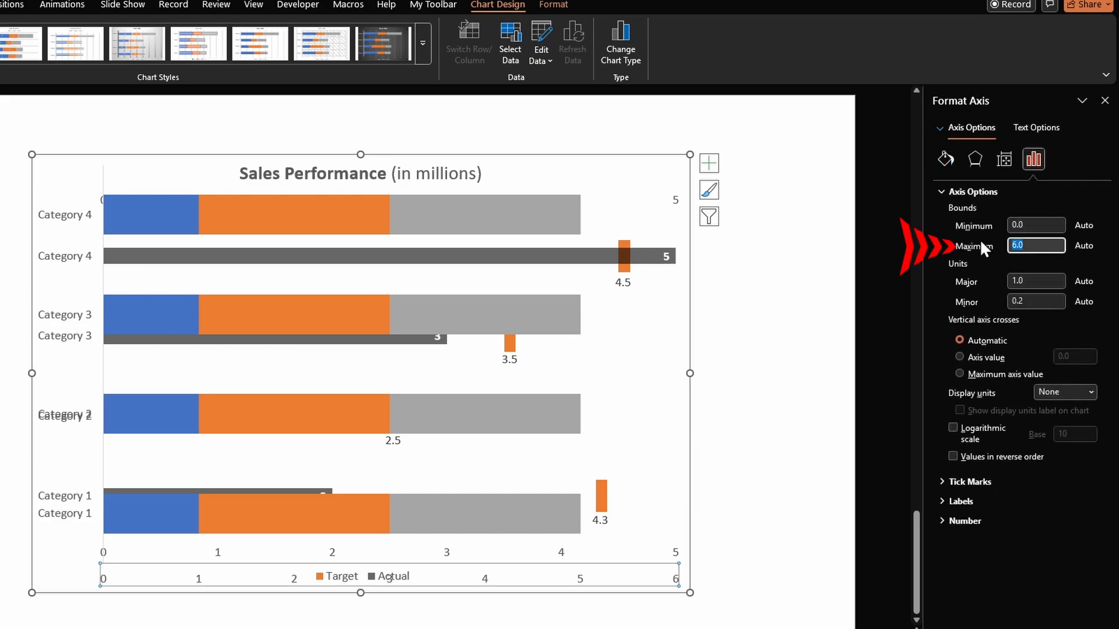
type("5")
key("Tab")
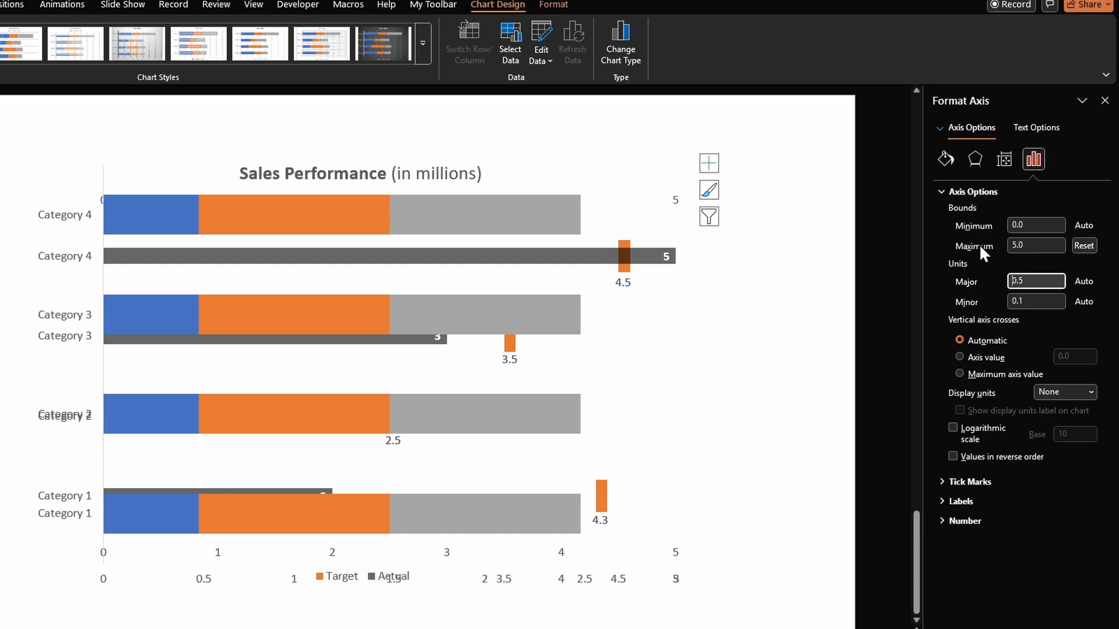
Set the stacked chart's horizontal axis major unit to 1 and its vertical axis label position to None.
type("1")
key("Tab")
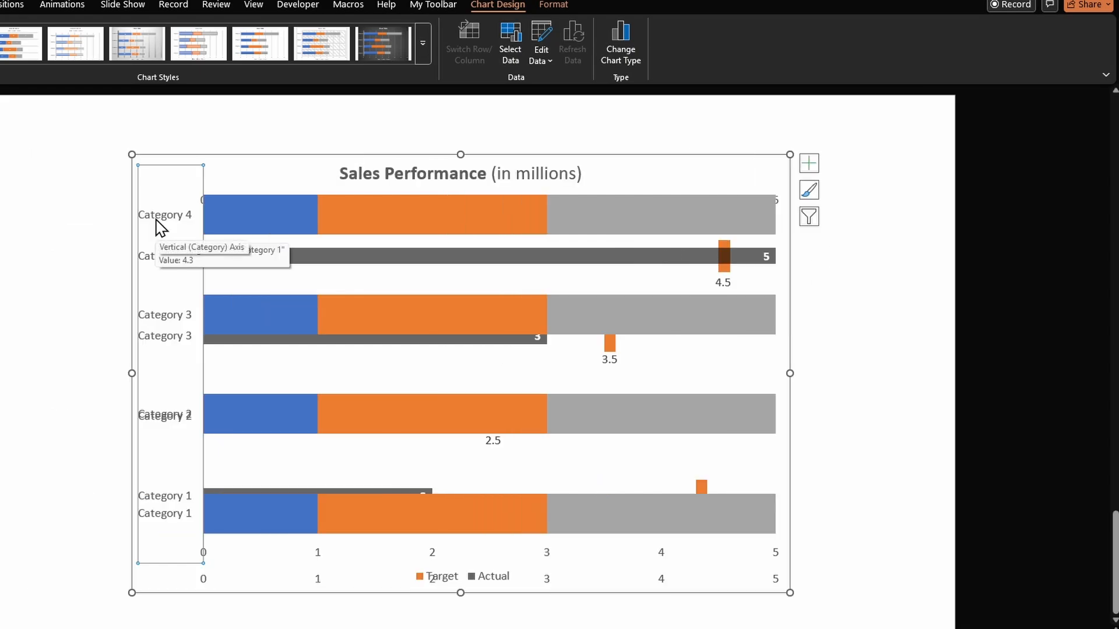
double_click(158, 218)
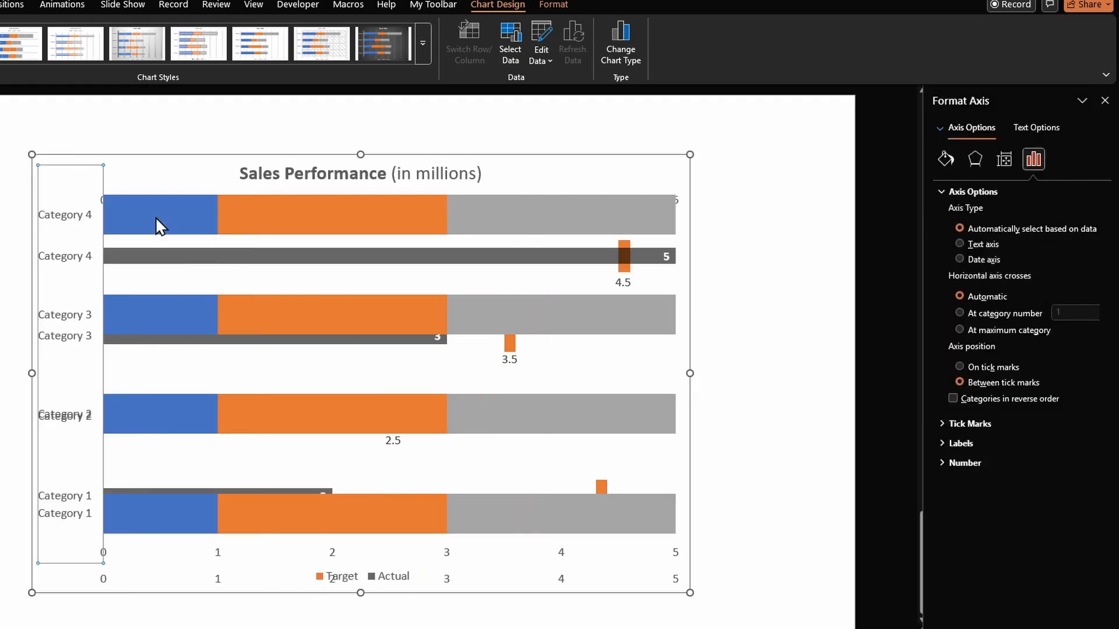
left_click(971, 443)
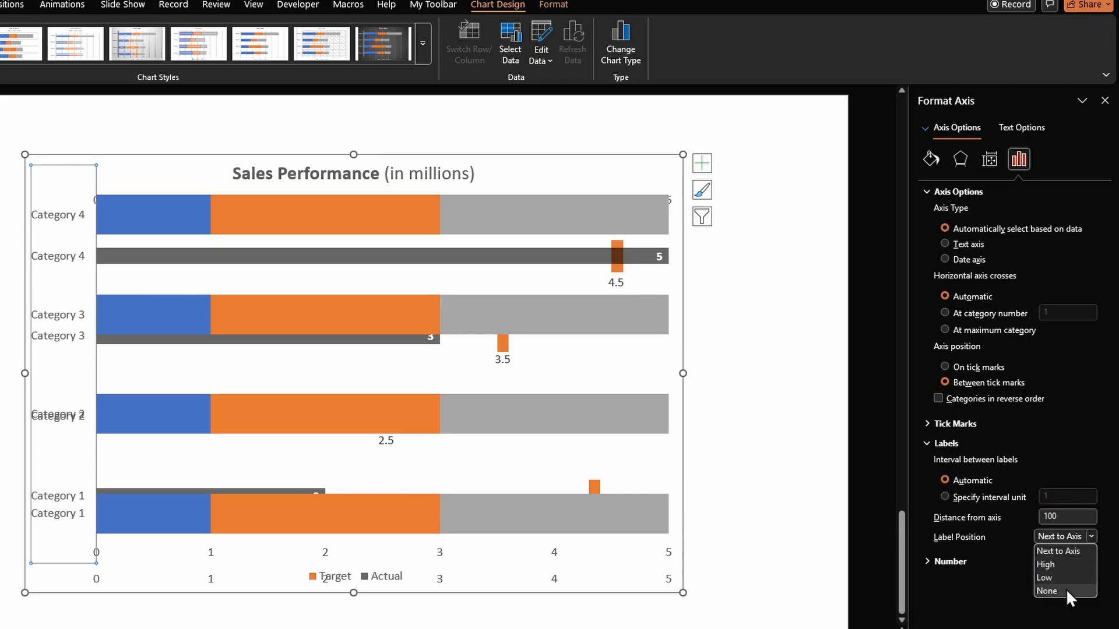
left_click(1064, 590)
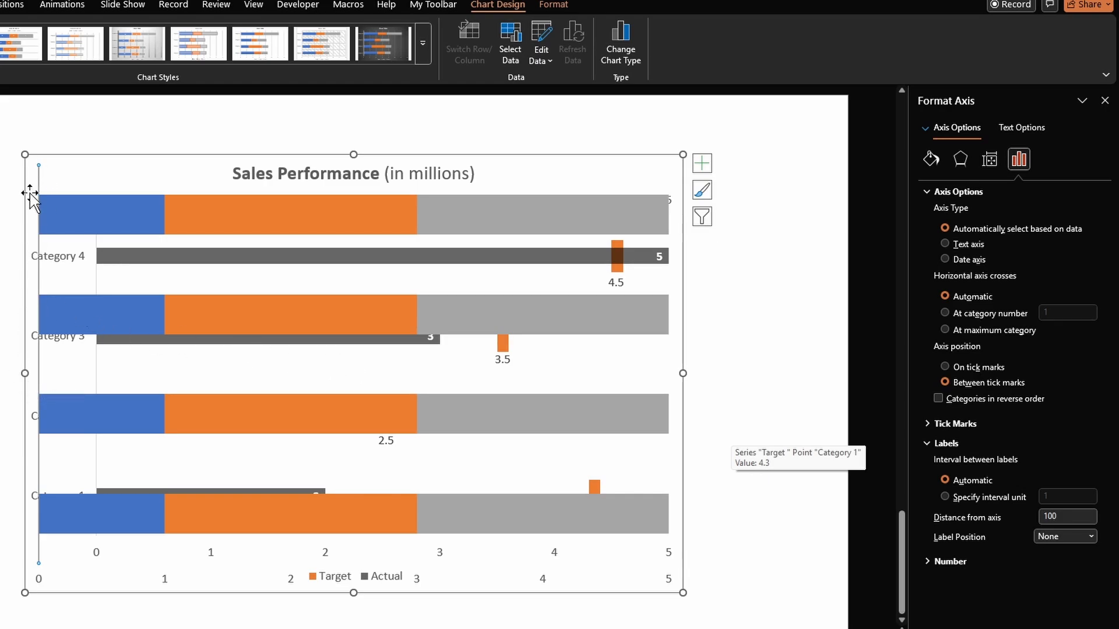
Fill the stacked chart's three series with dark, medium and light grey, and delete the chart's horizontal axis.
left_click(41, 415)
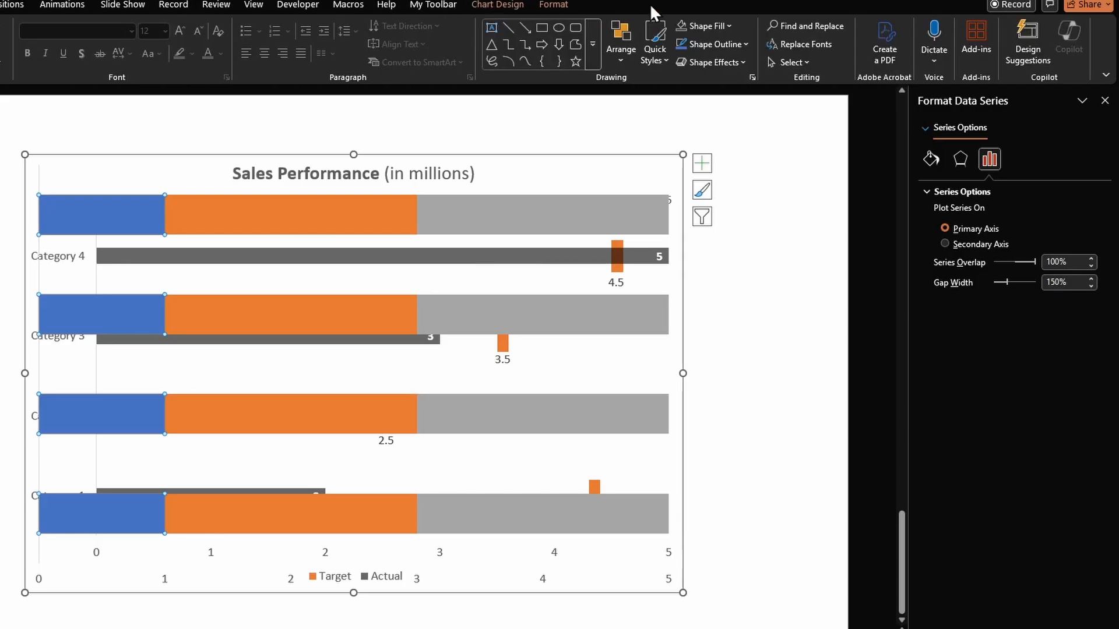
left_click(712, 25)
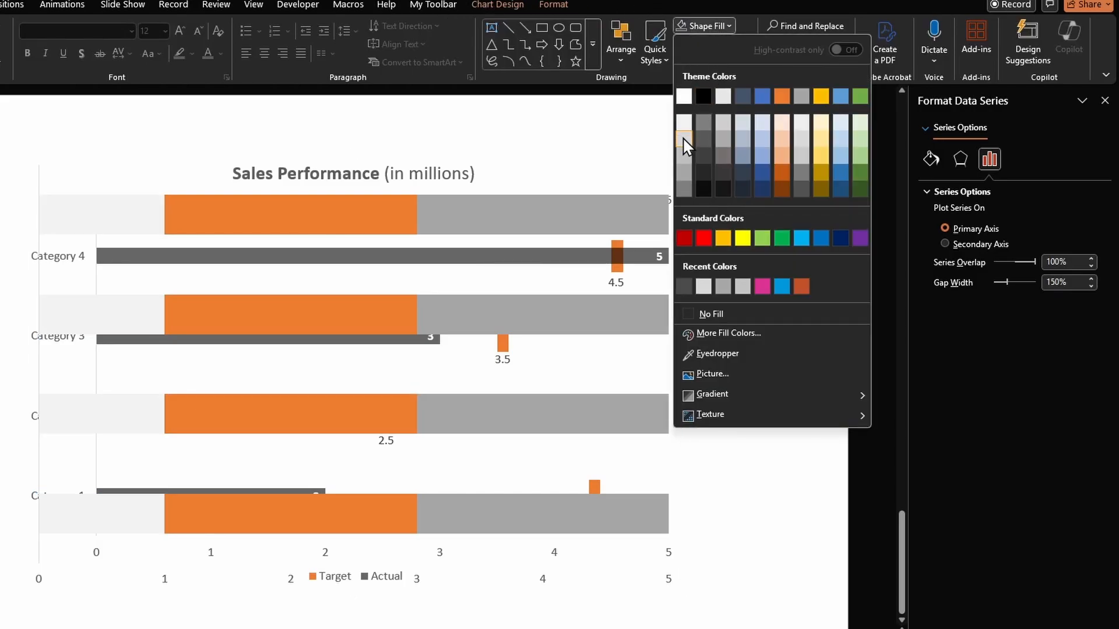
left_click(684, 174)
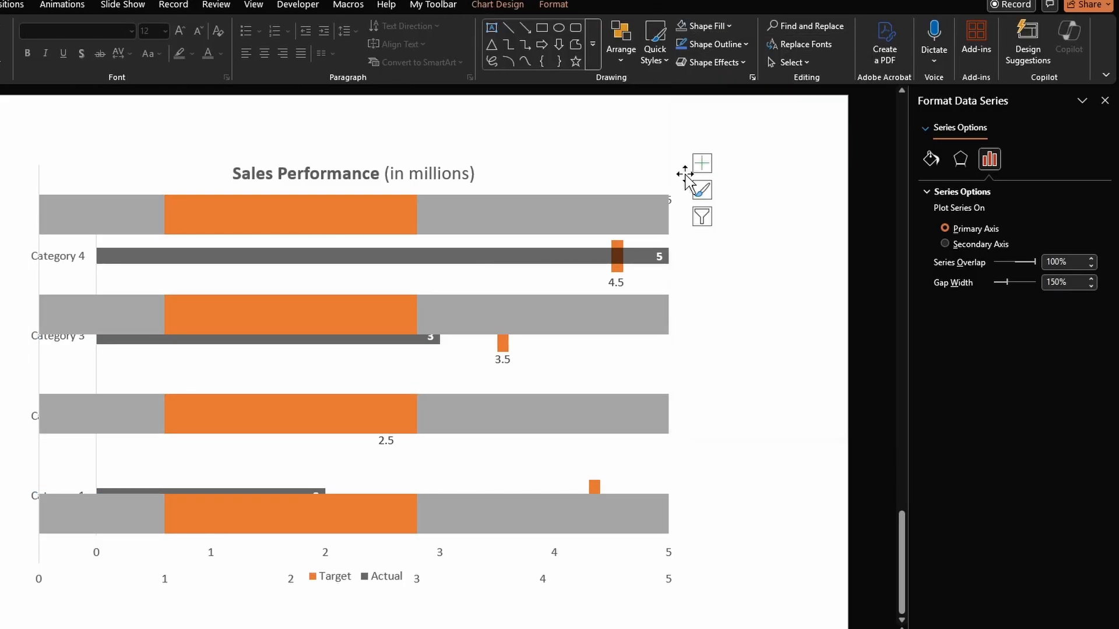
left_click(342, 210)
left_click(342, 210)
left_click(713, 28)
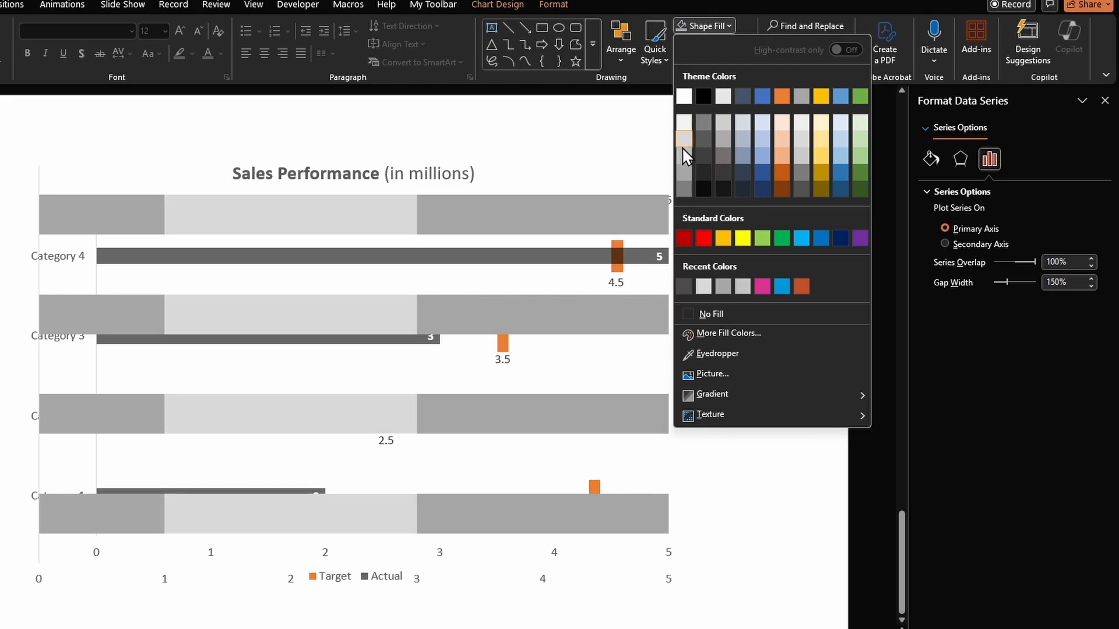
left_click(682, 147)
left_click(705, 26)
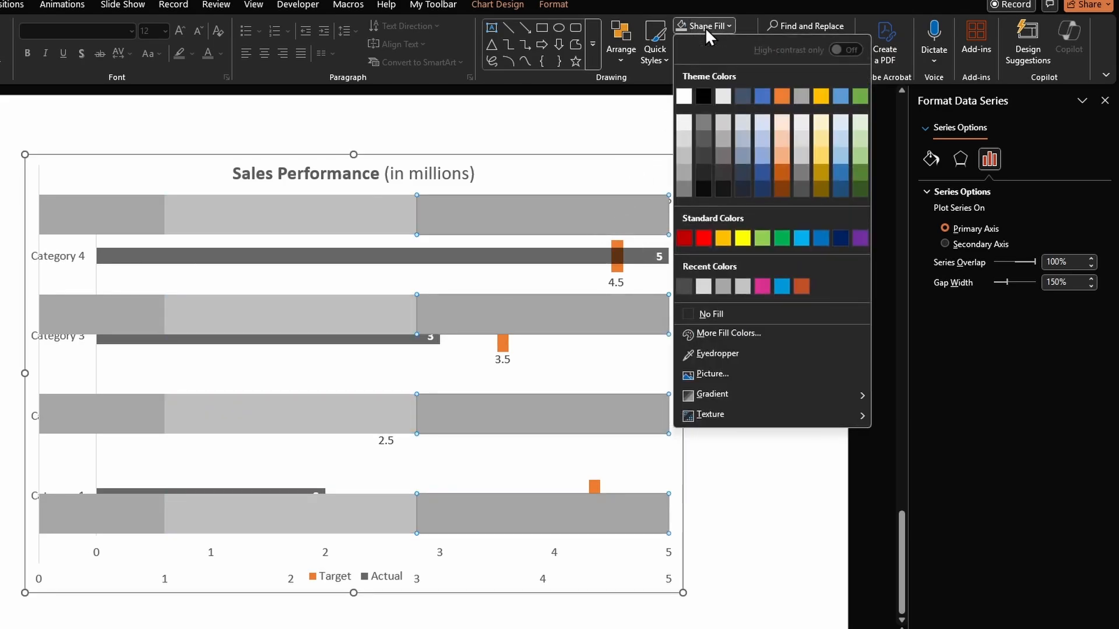
left_click(682, 147)
left_click(544, 581)
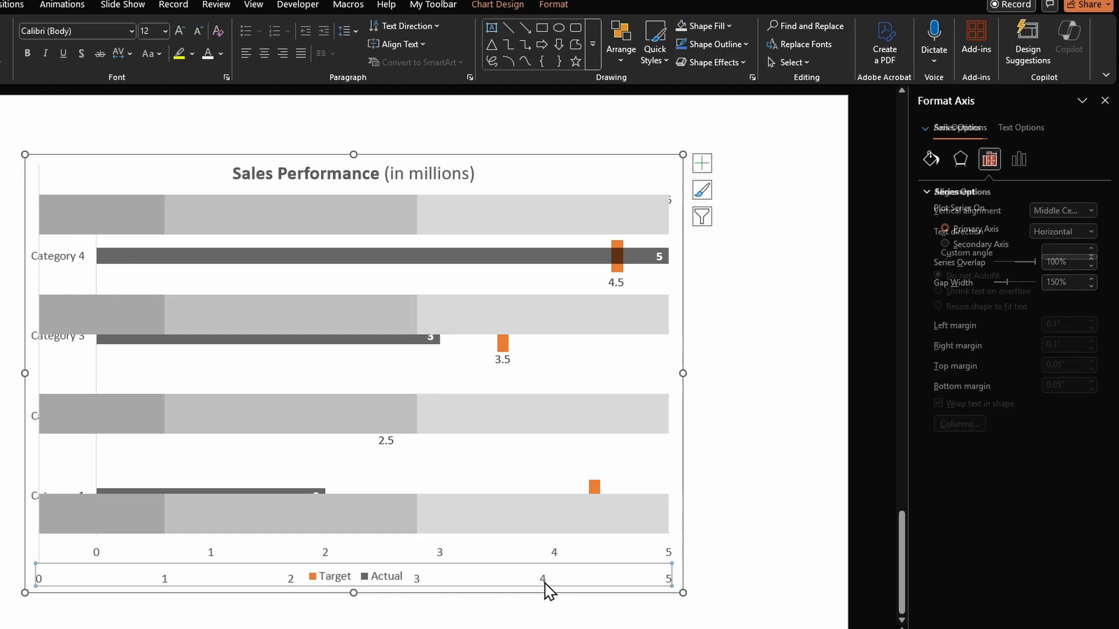
key("Delete")
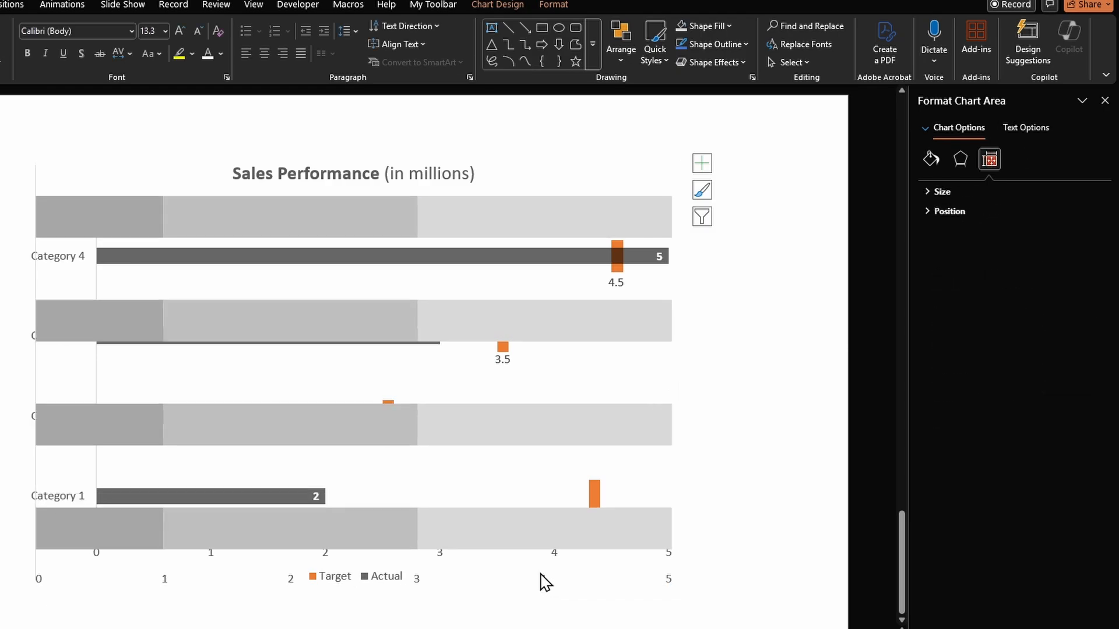
Resize the stacked chart so its bars line up with the bullet chart's 0–5 axis and categories, and send it to the back.
left_click_drag(24, 373, 85, 370)
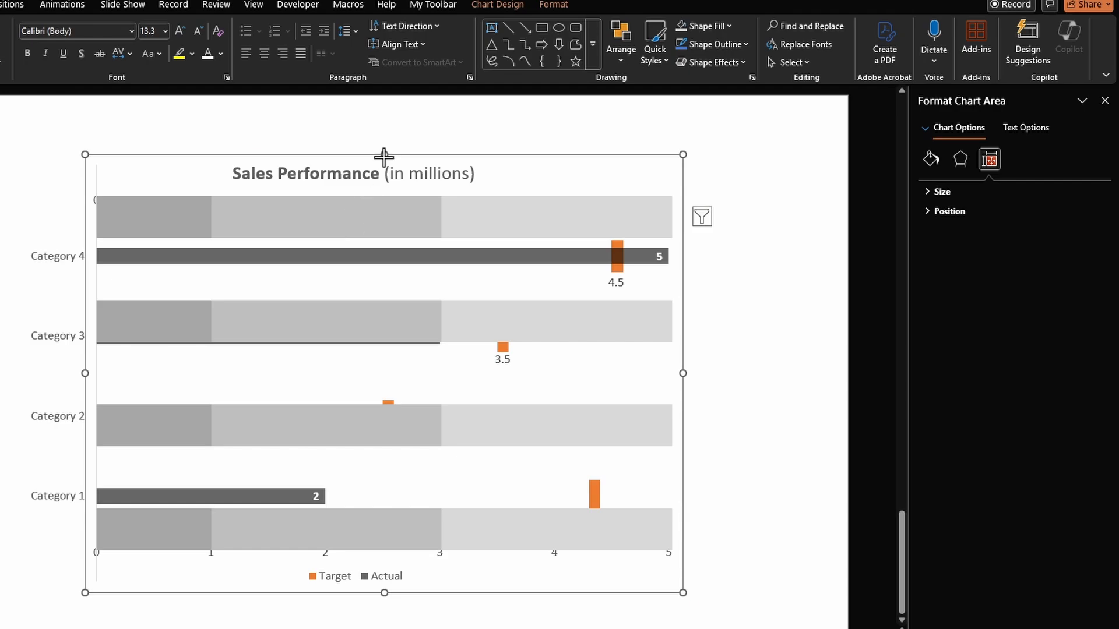
left_click_drag(383, 155, 378, 187)
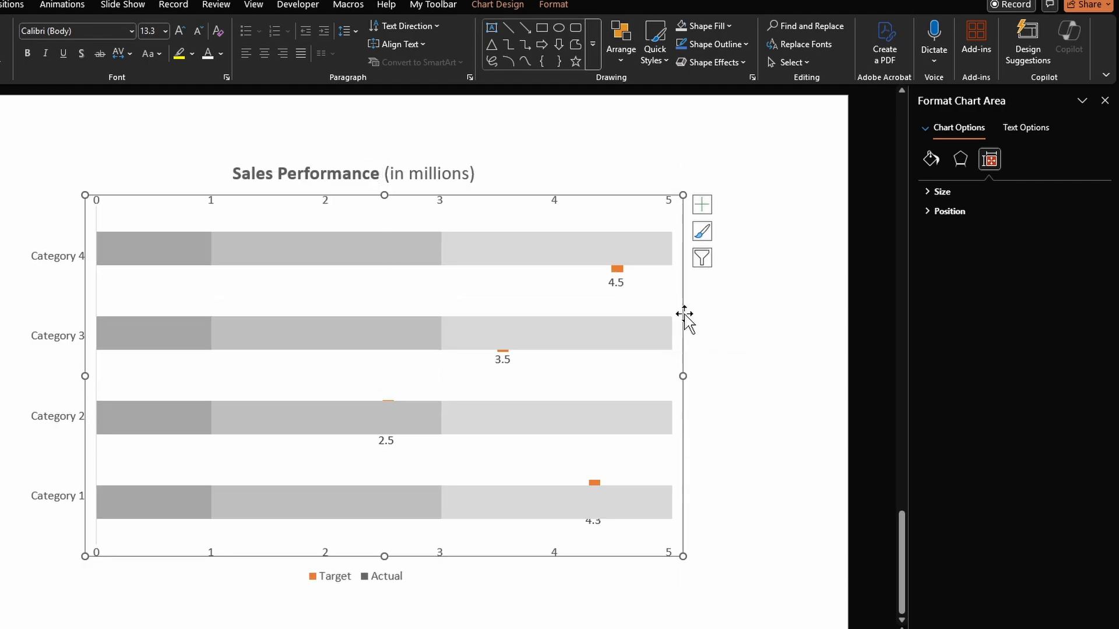
right_click(685, 315)
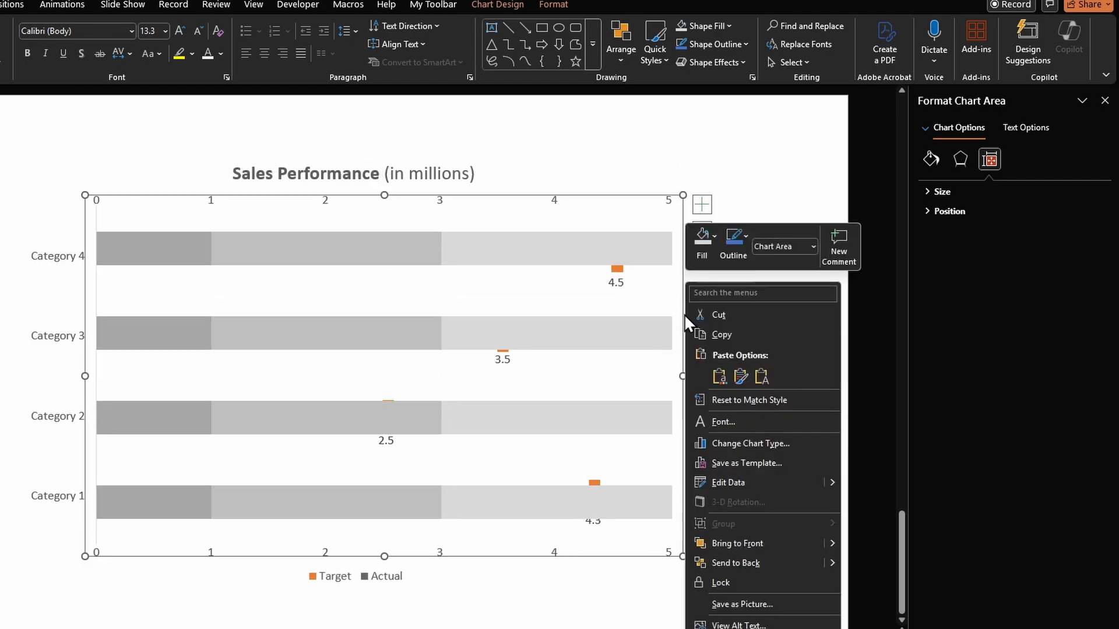
left_click(754, 561)
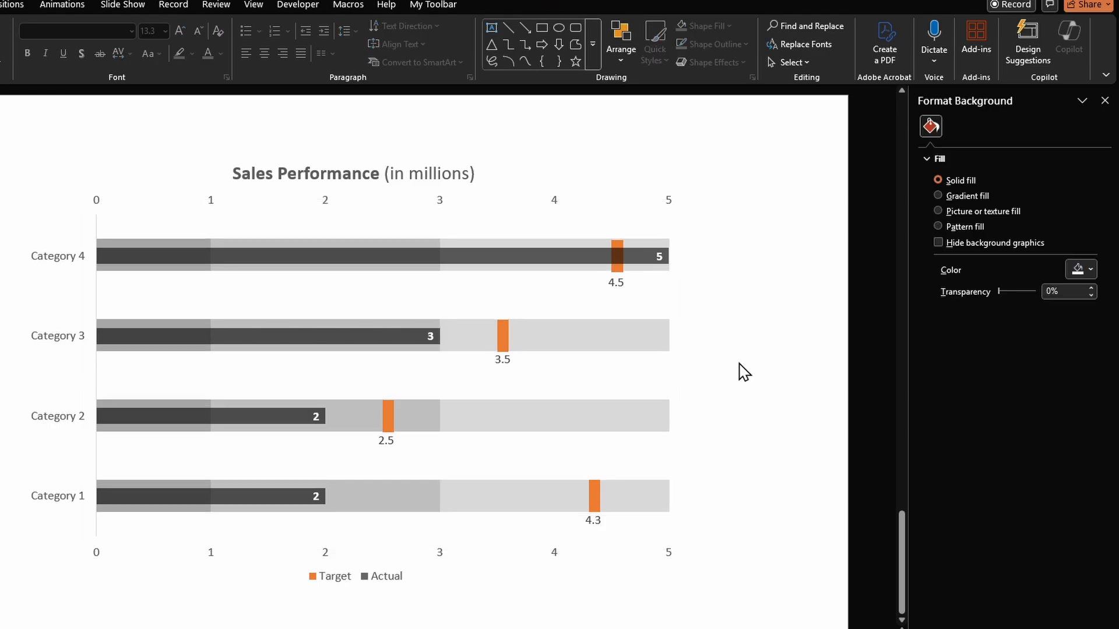
Open the bullet chart's data sheet and review the Target and Actual values for Categories 1 to 4.
right_click(455, 303)
left_click(515, 394)
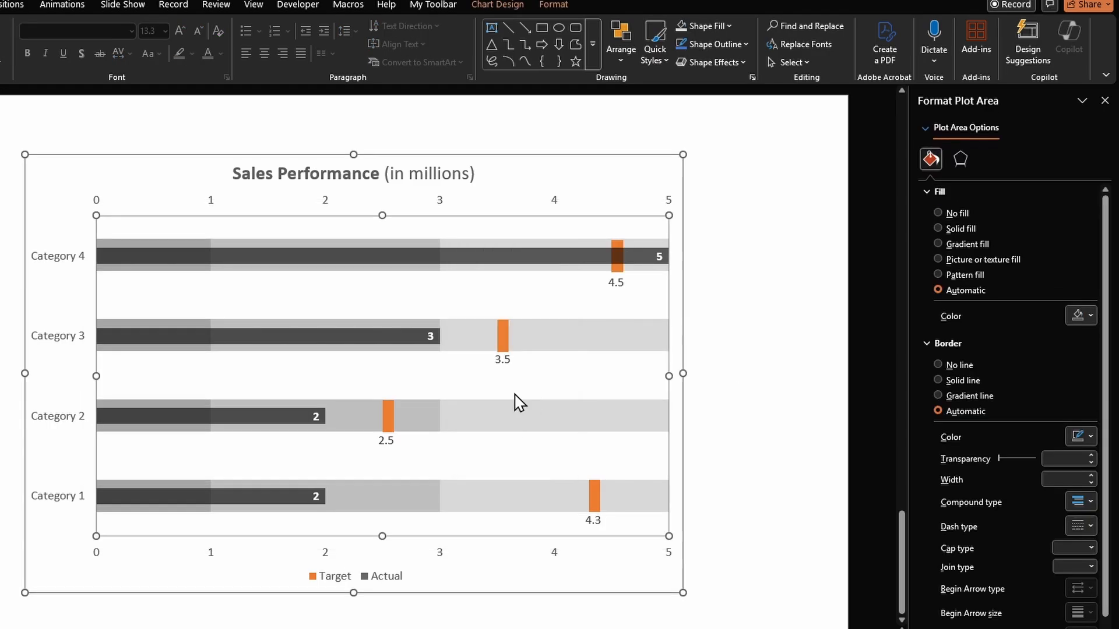
left_click_drag(584, 109, 691, 242)
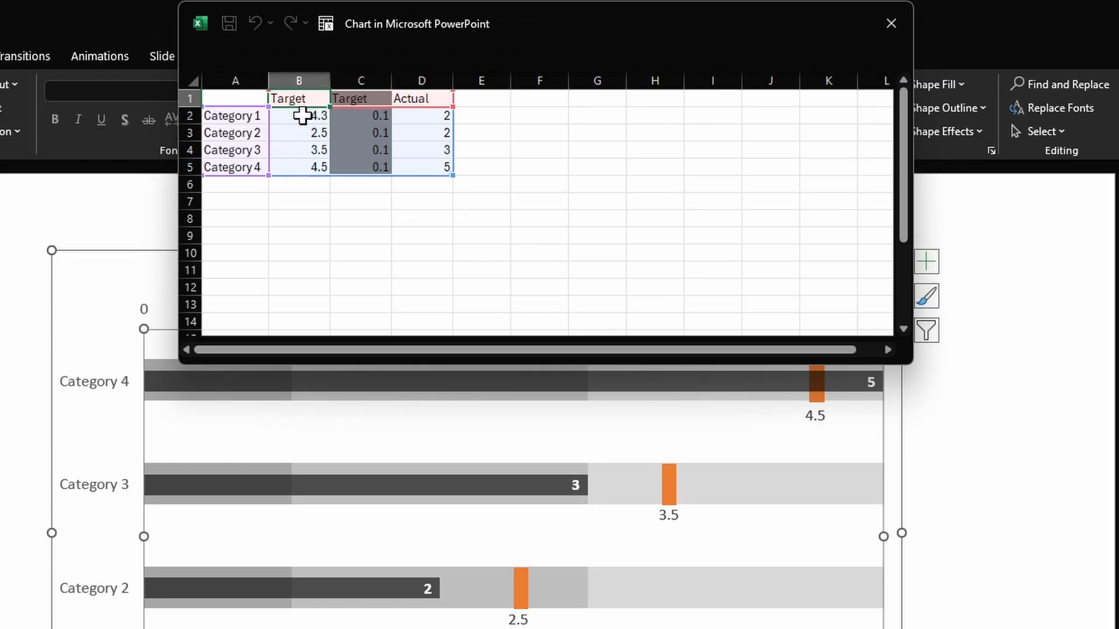
left_click_drag(302, 115, 300, 170)
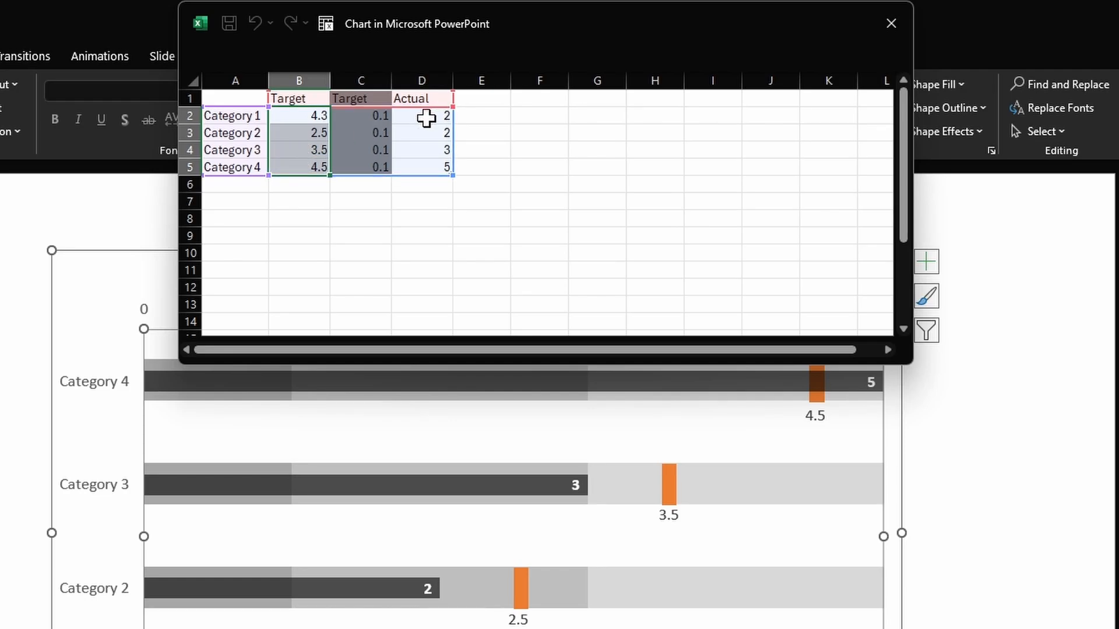
left_click(891, 24)
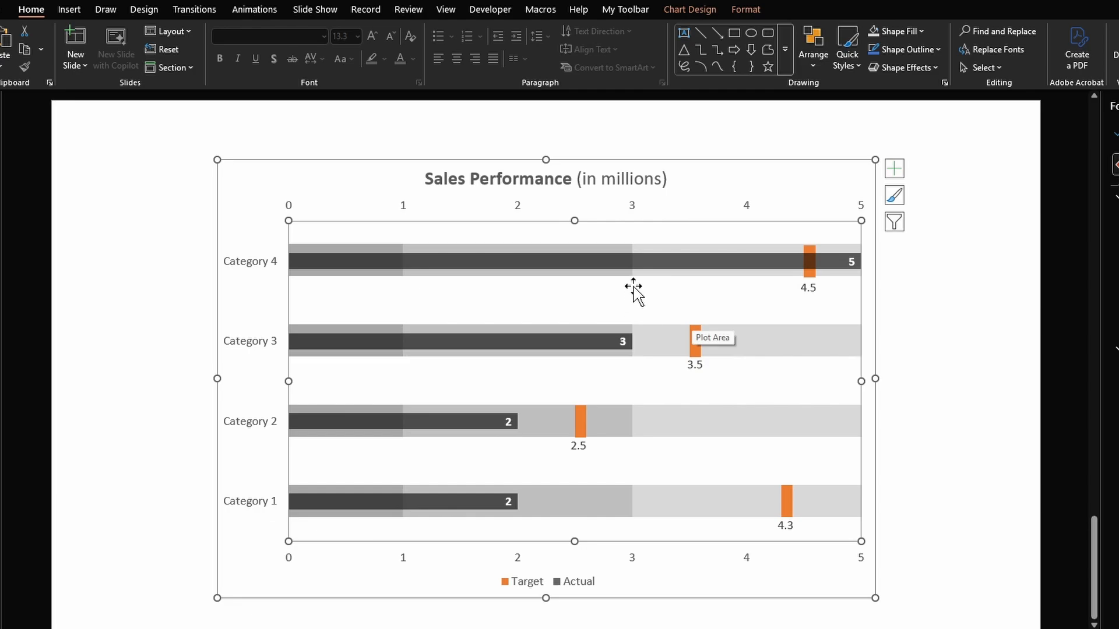
left_click(929, 322)
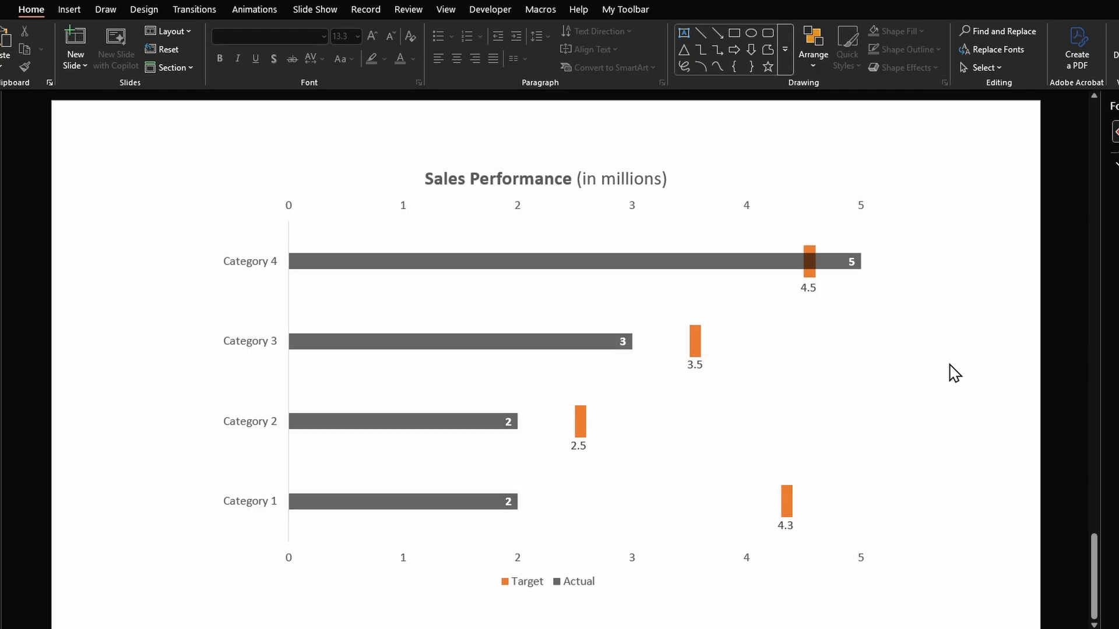
Draw a rectangle over the Category 4 bar, spanning 0 to 1 on the axis.
left_click(70, 9)
left_click(300, 46)
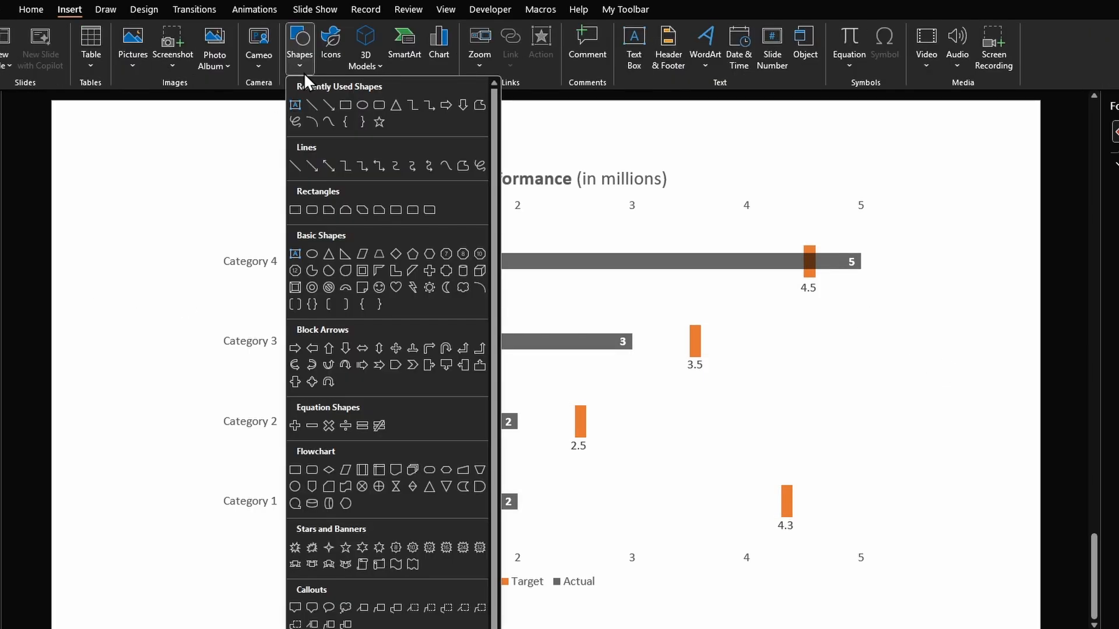
left_click(343, 105)
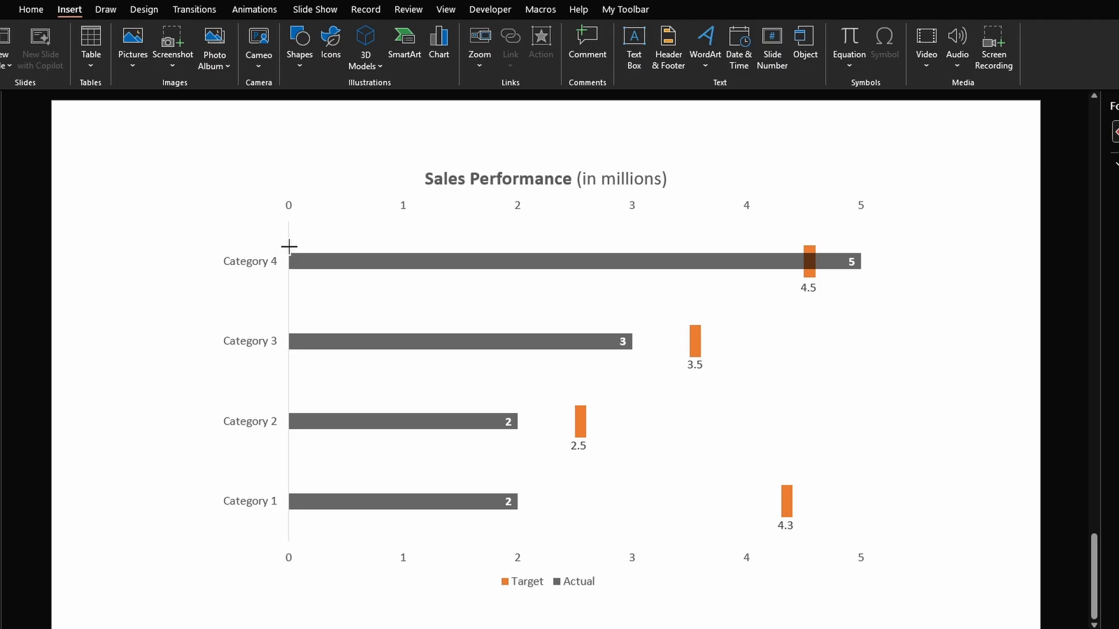
left_click_drag(289, 246, 405, 277)
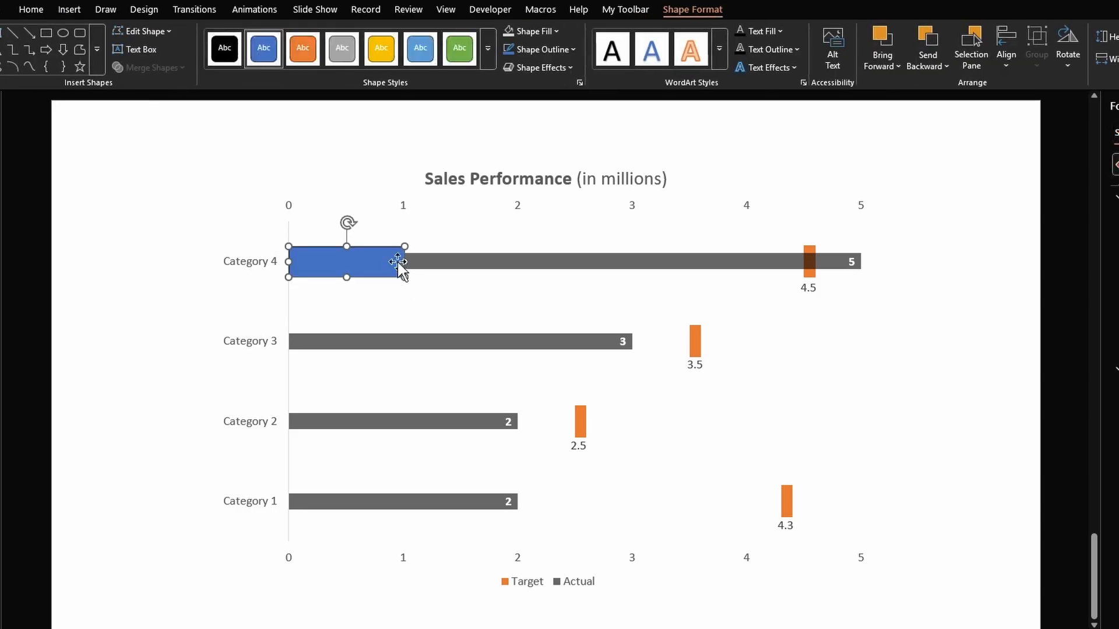
Give the rectangle over the Category 4 bar a dark grey fill and no outline.
left_click(527, 33)
left_click(513, 179)
left_click(529, 49)
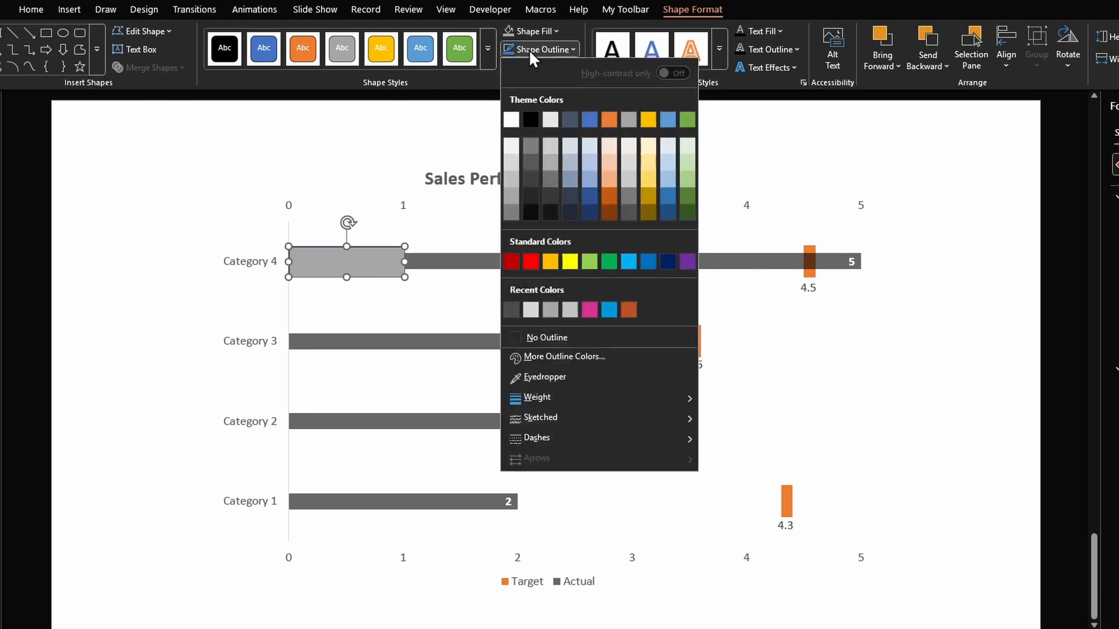
left_click(553, 334)
Copy the rectangle along the Category 4 bar to cover 1–3 and 3–5, filling these medium grey and light grey.
left_click_drag(344, 271, 842, 258)
left_click(540, 32)
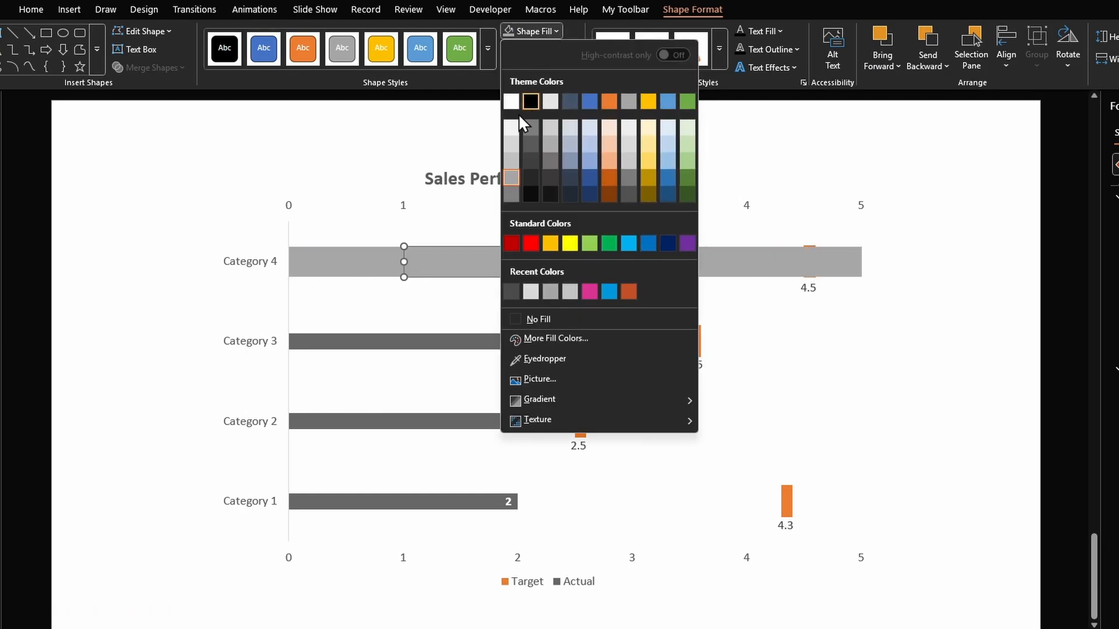
left_click(509, 166)
left_click(735, 251)
left_click(549, 32)
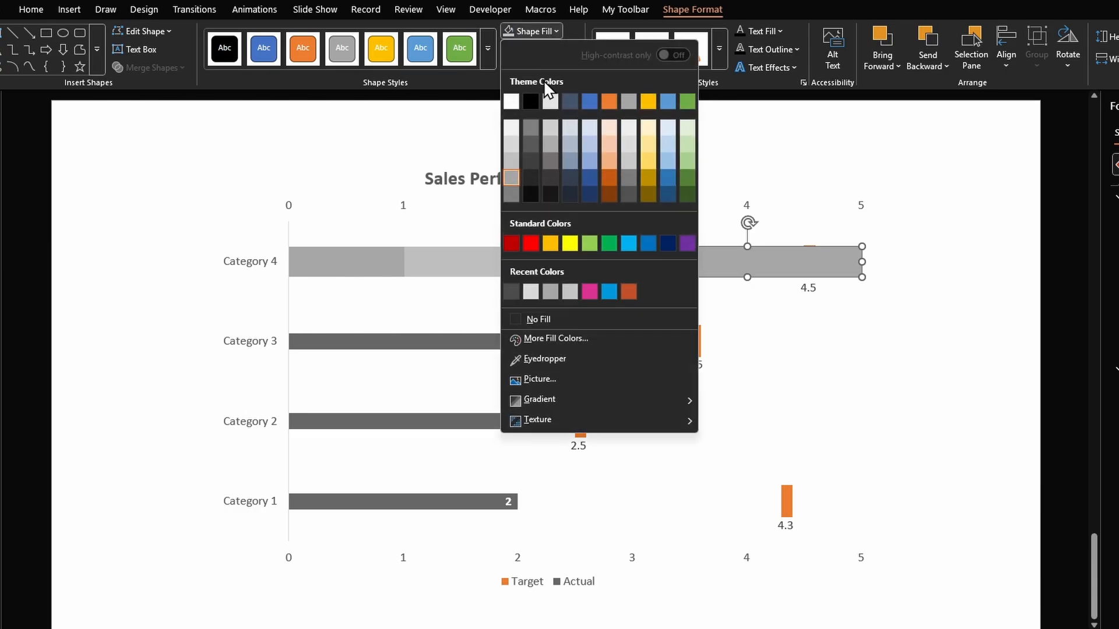
left_click(516, 142)
Group the three grey rectangles on the Category 4 bar and send the group to the back.
left_click(495, 262, "shift")
left_click(375, 262, "shift")
key("ctrl+g")
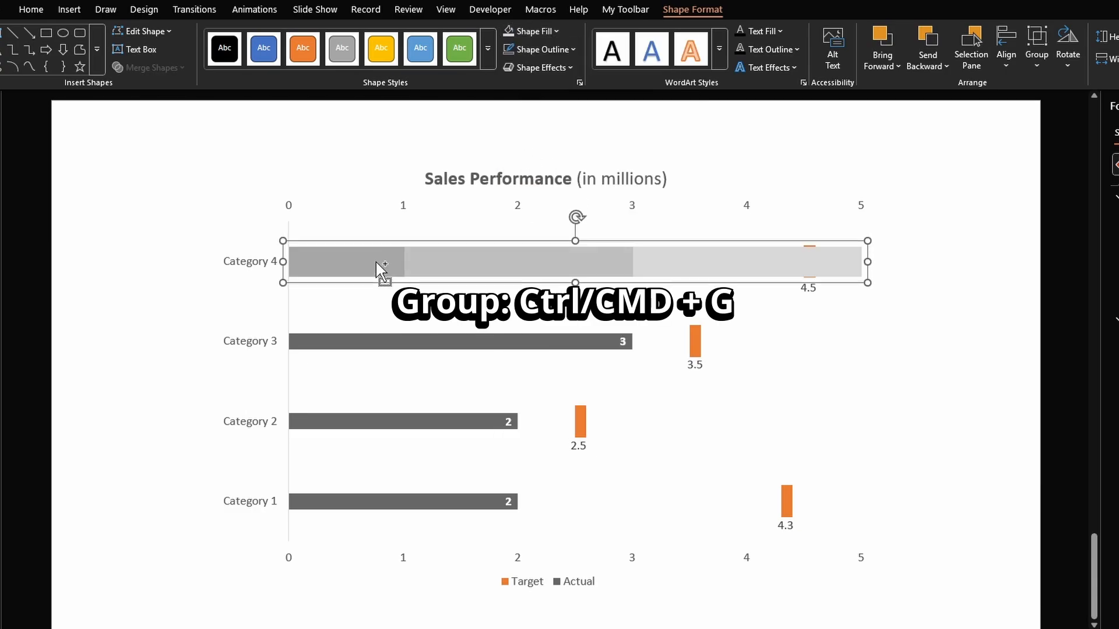
key("ctrl+shift+bracketleft")
Copy the grouped grey bands onto the Category 3, Category 2 and Category 1 bars.
left_click_drag(484, 281, 473, 514)
left_click(928, 354)
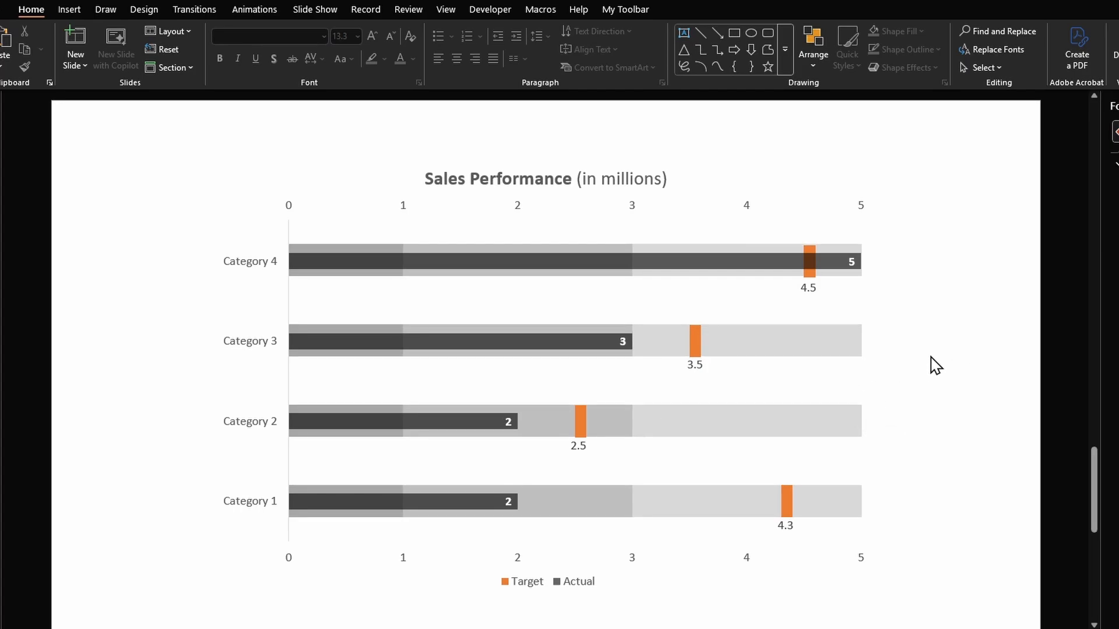
left_click(851, 351)
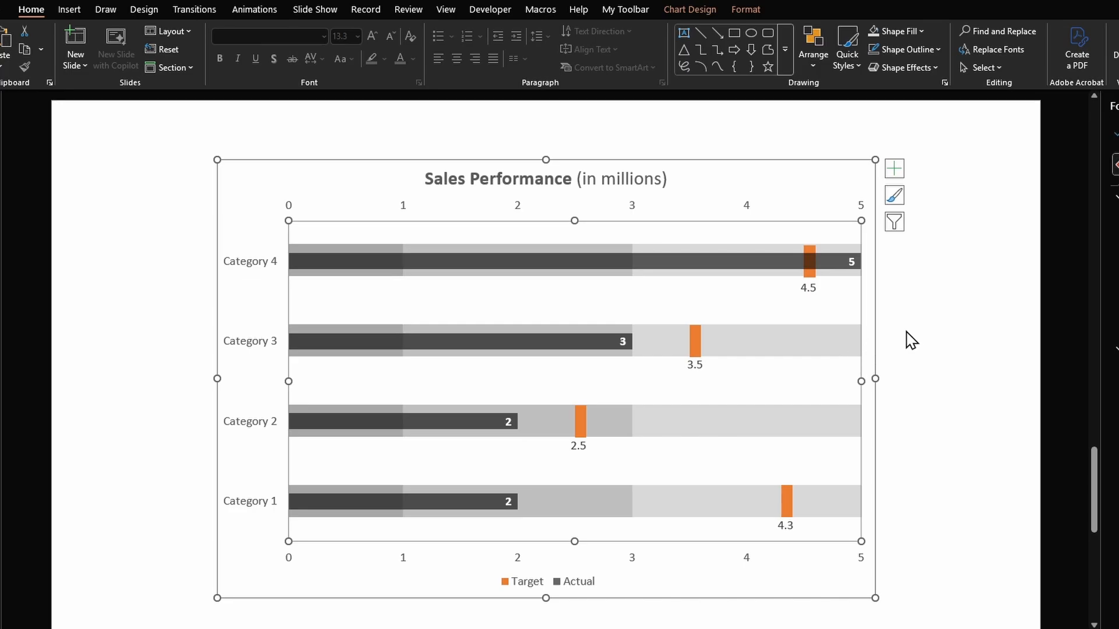